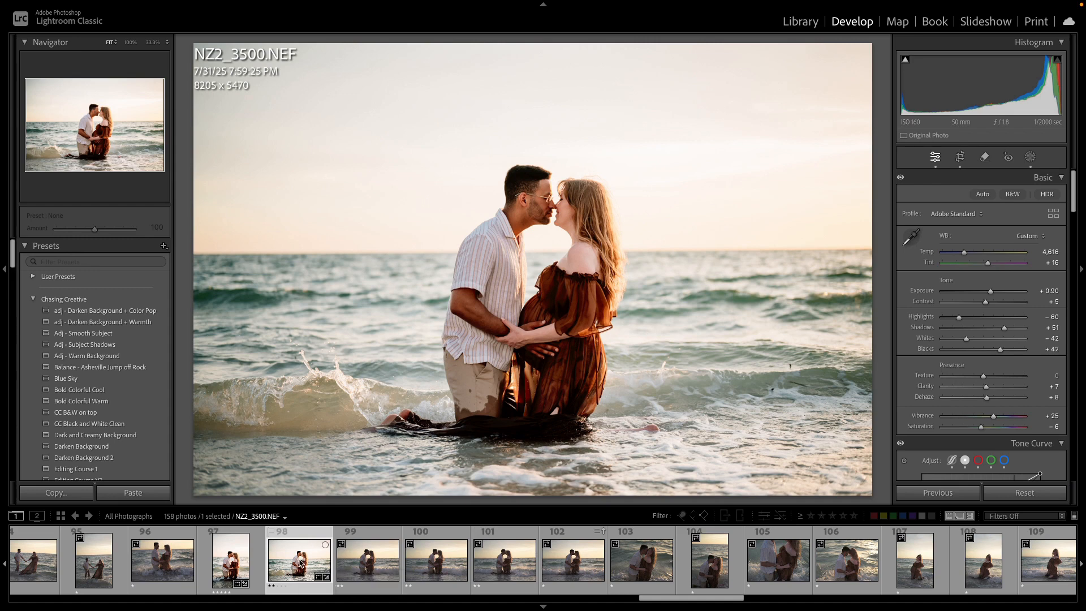
# Synchronize the develop settings of NZ2_3500.NEF to the four photos after it, leaving out masking, remove and crop
pyautogui.keyDown('shift'); pyautogui.click(578, 561); pyautogui.keyUp('shift')
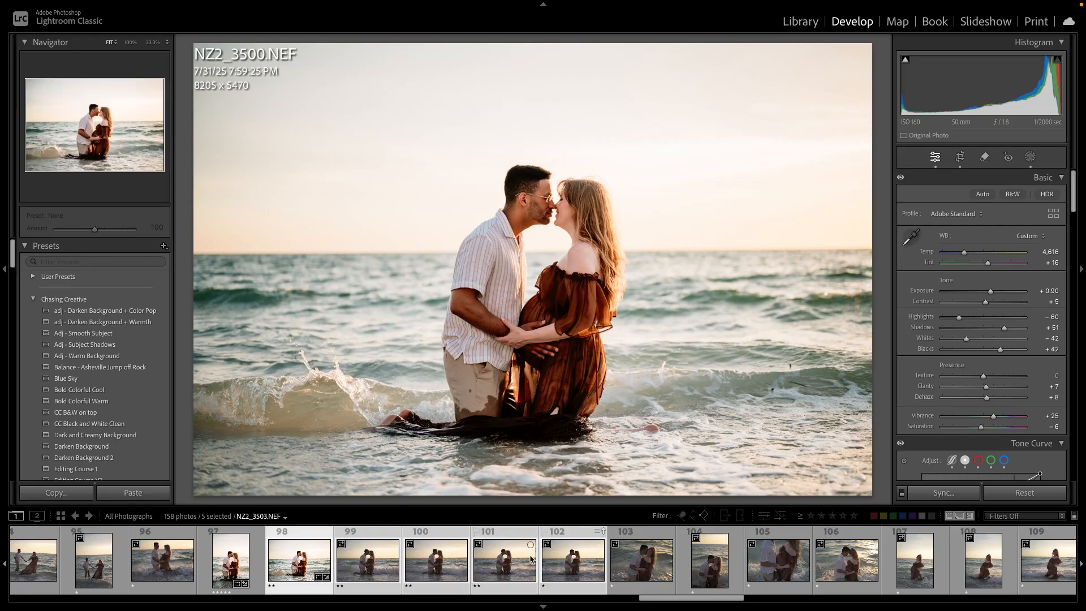
pyautogui.click(943, 493)
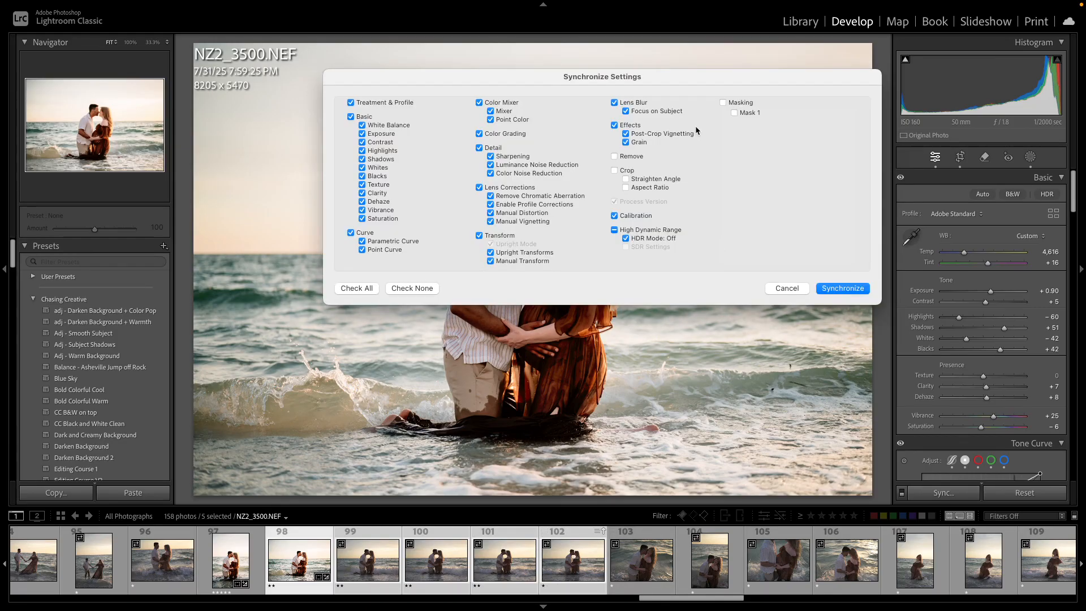
pyautogui.click(792, 289)
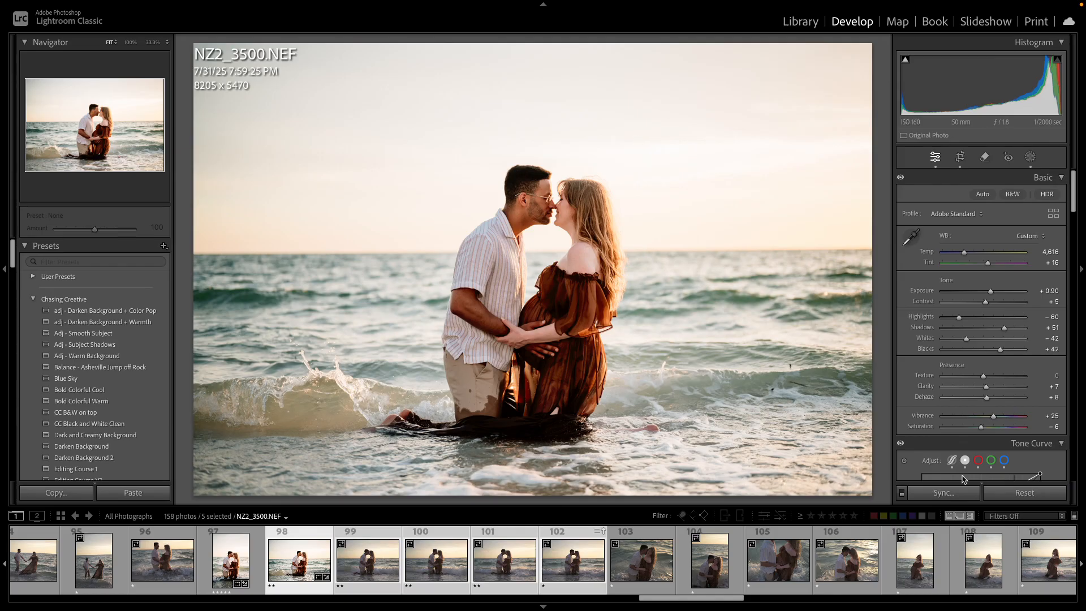
pyautogui.click(935, 490)
pyautogui.press('Return')
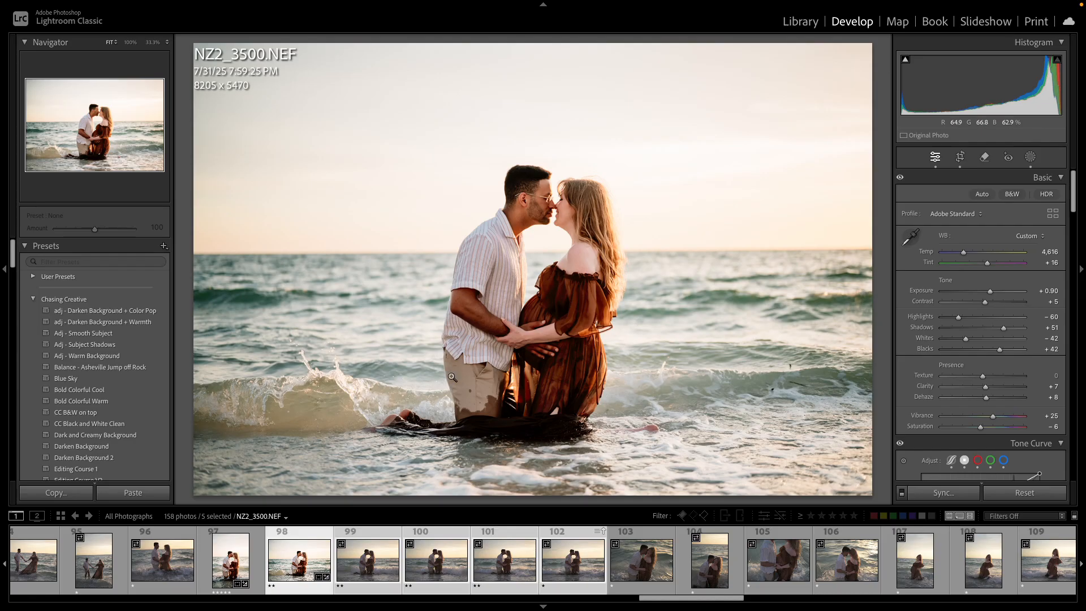
pyautogui.click(943, 494)
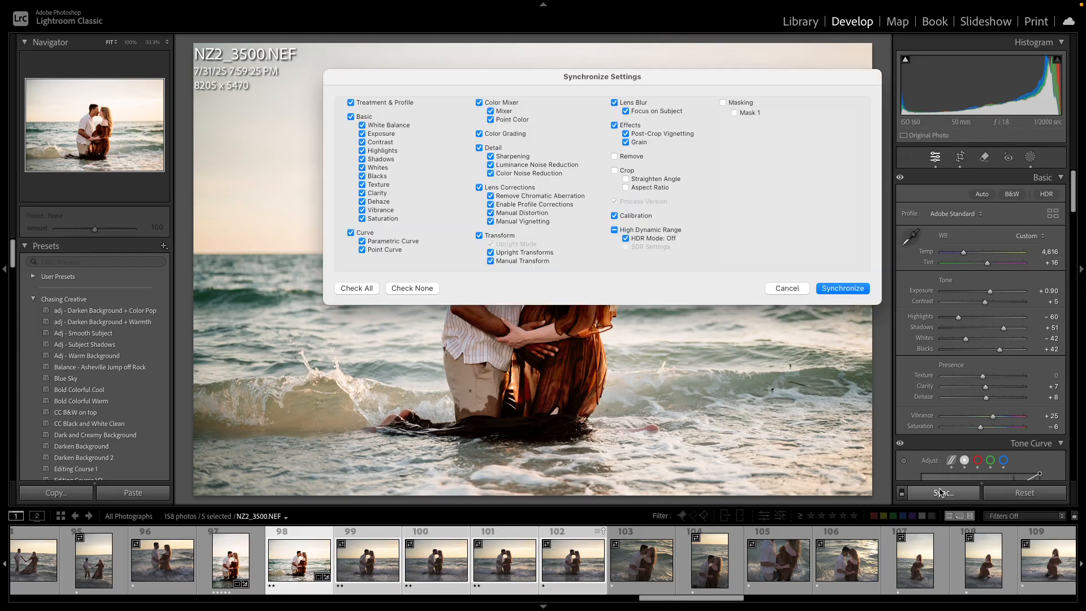
pyautogui.click(842, 289)
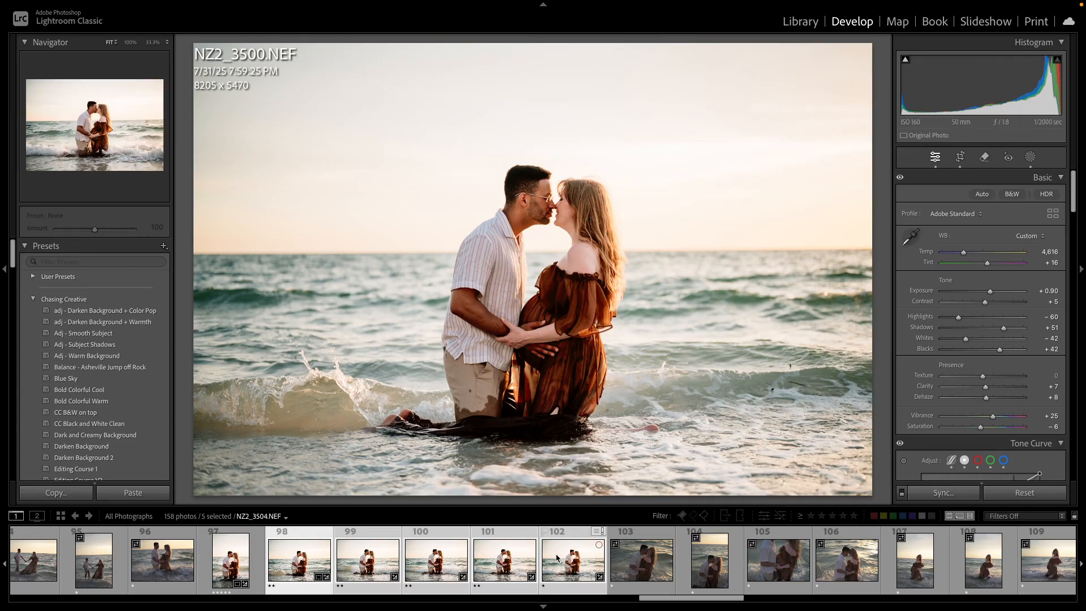
# Select the five matching edited photos, from NZ2_3500.NEF to NZ2_3504.NEF, and open the export settings for them
pyautogui.click(574, 563)
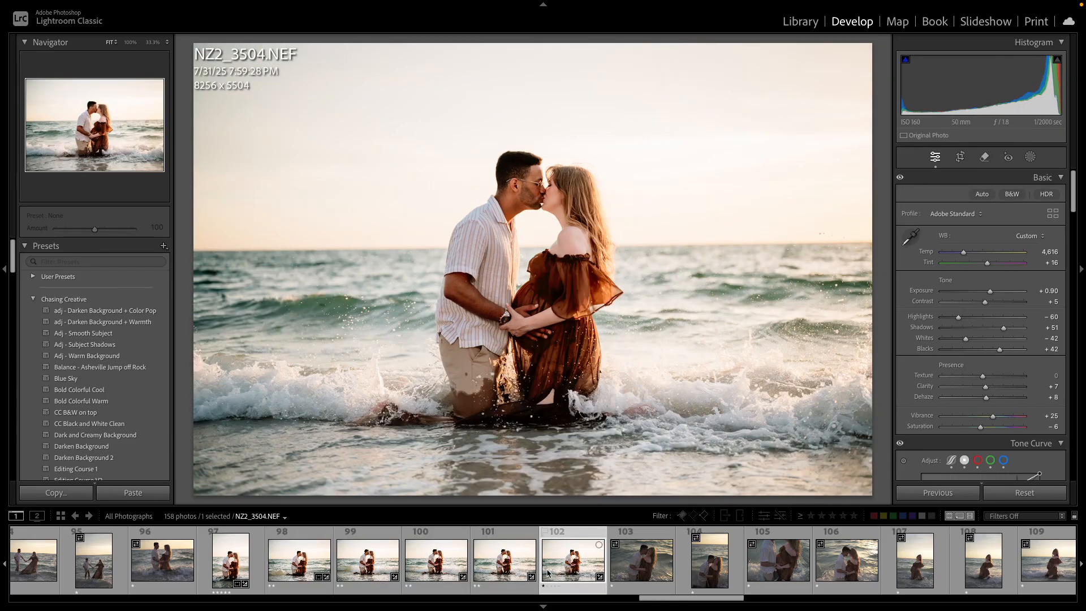
pyautogui.keyDown('shift'); pyautogui.click(288, 562); pyautogui.keyUp('shift')
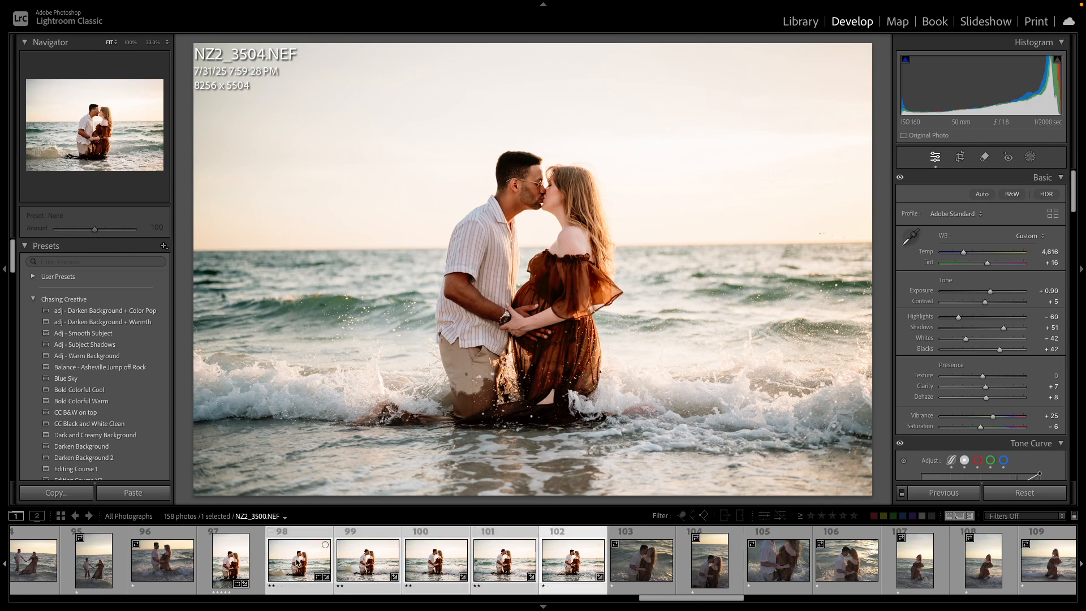
pyautogui.rightClick(464, 564)
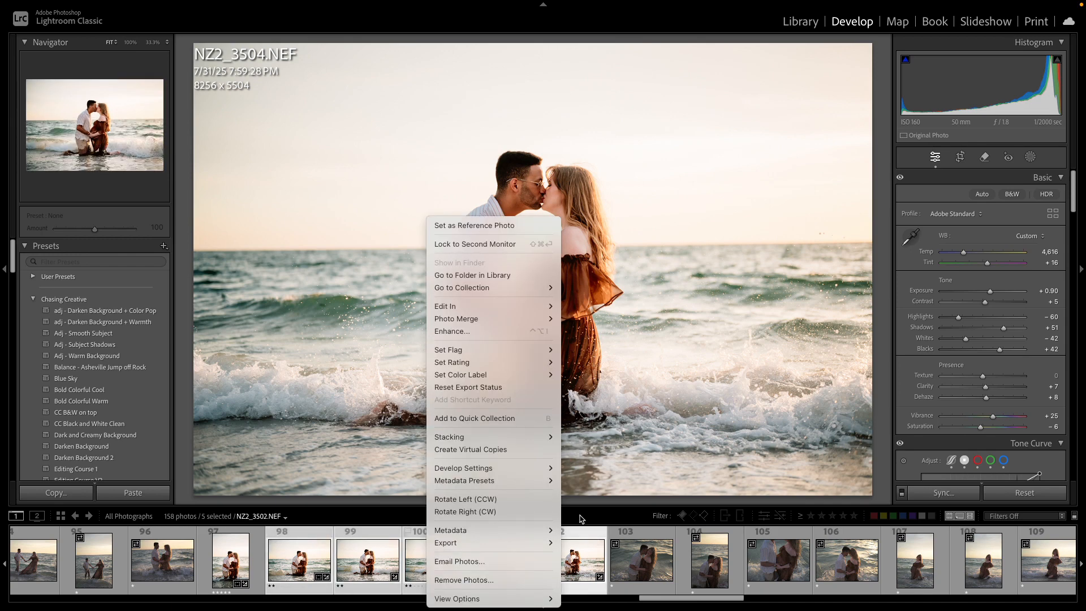
pyautogui.moveTo(502, 549)
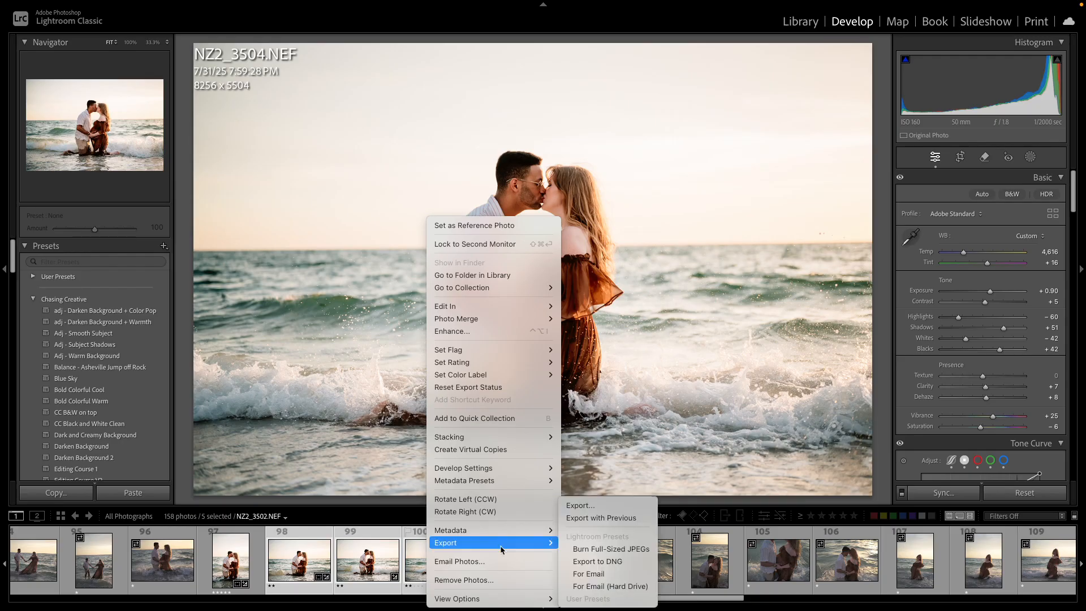
pyautogui.click(590, 511)
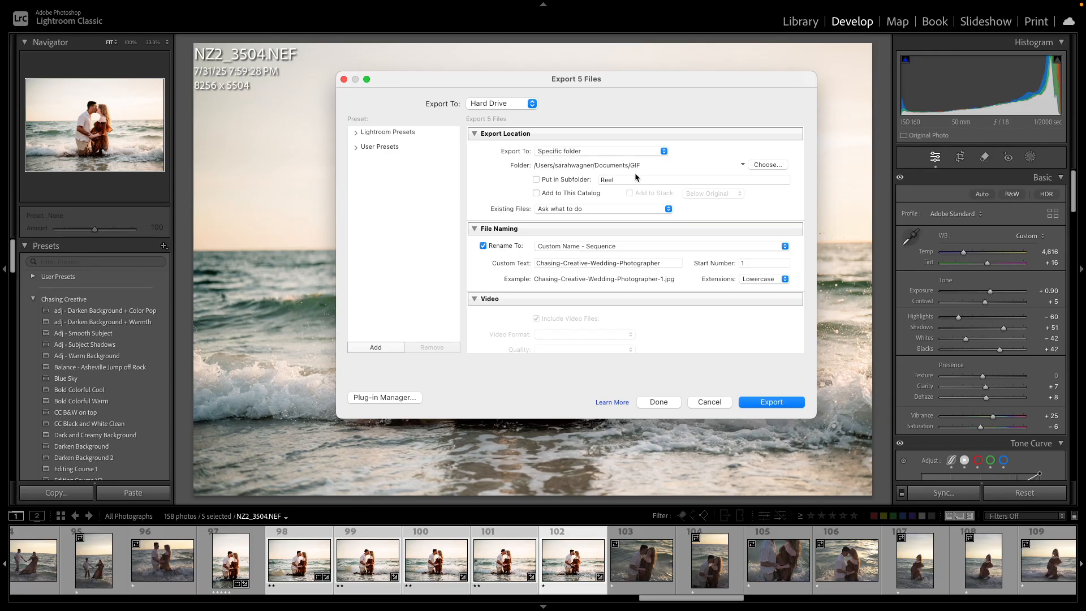
# Shorten the custom text for the exported file names to Chasing-Creative
pyautogui.click(601, 264)
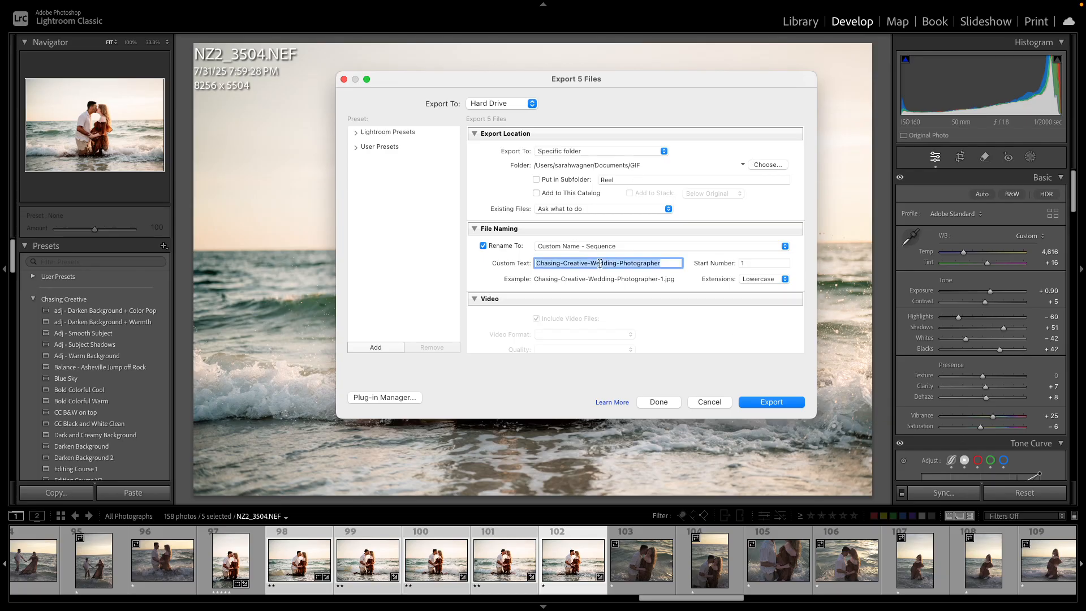
pyautogui.click(609, 264)
pyautogui.moveTo(591, 264); pyautogui.dragTo(700, 267)
pyautogui.press('BackSpace')
pyautogui.press('BackSpace')
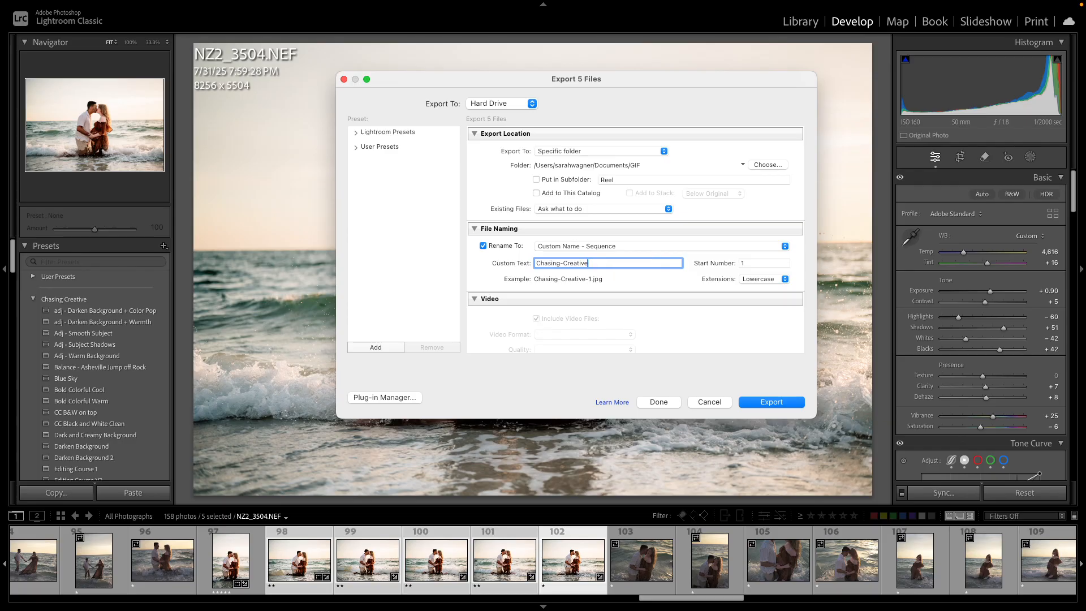
# Check the file, sizing, sharpening, metadata and watermark settings, and export the five photos as 300 pixels per inch JPEGs to the GIF folder
pyautogui.scroll(-3, 684, 303)
pyautogui.scroll(-6, 684, 304)
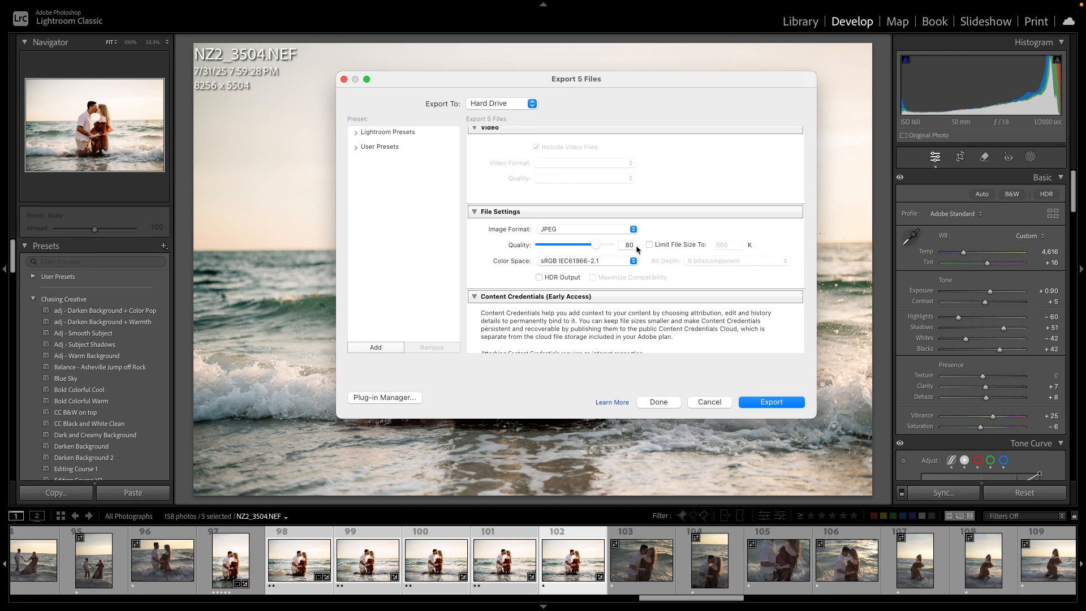
pyautogui.moveTo(588, 245); pyautogui.dragTo(585, 247)
pyautogui.scroll(-3, 684, 297)
pyautogui.scroll(-3, 685, 297)
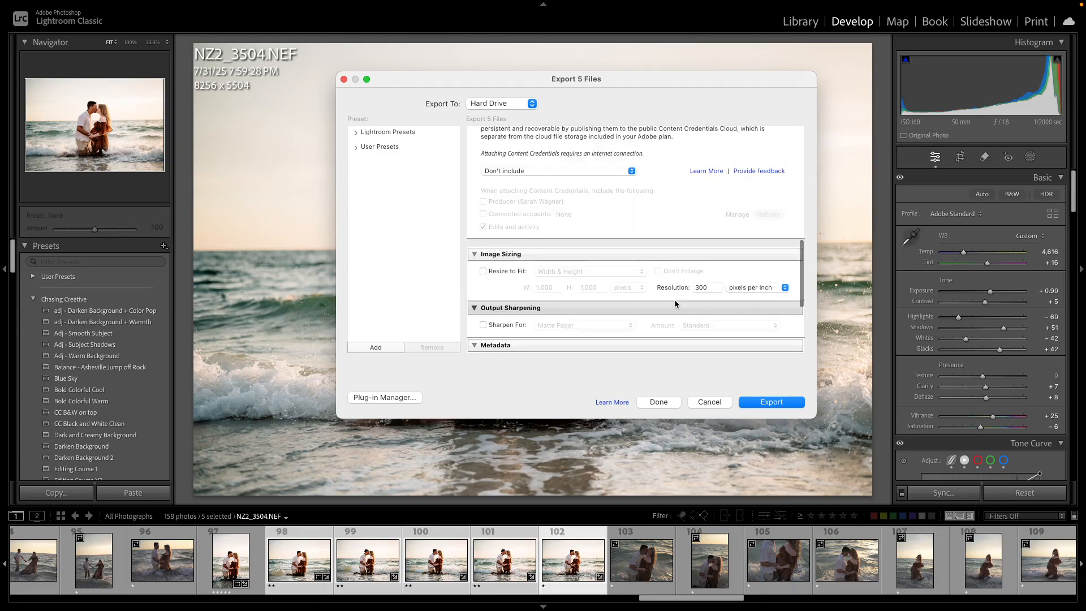
pyautogui.scroll(-3, 675, 300)
pyautogui.scroll(-3, 671, 293)
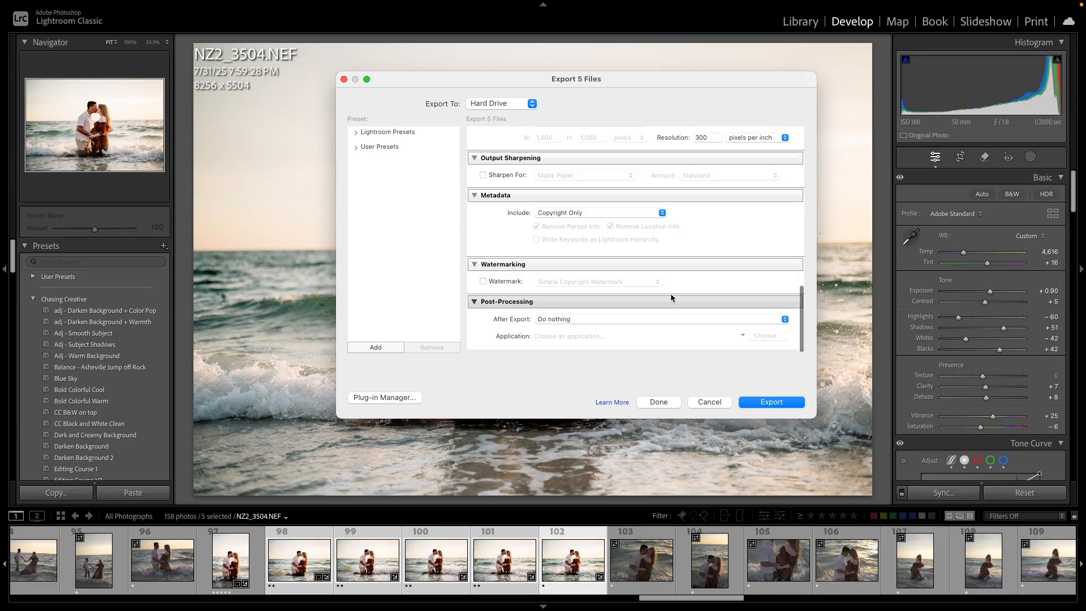
pyautogui.scroll(2, 698, 254)
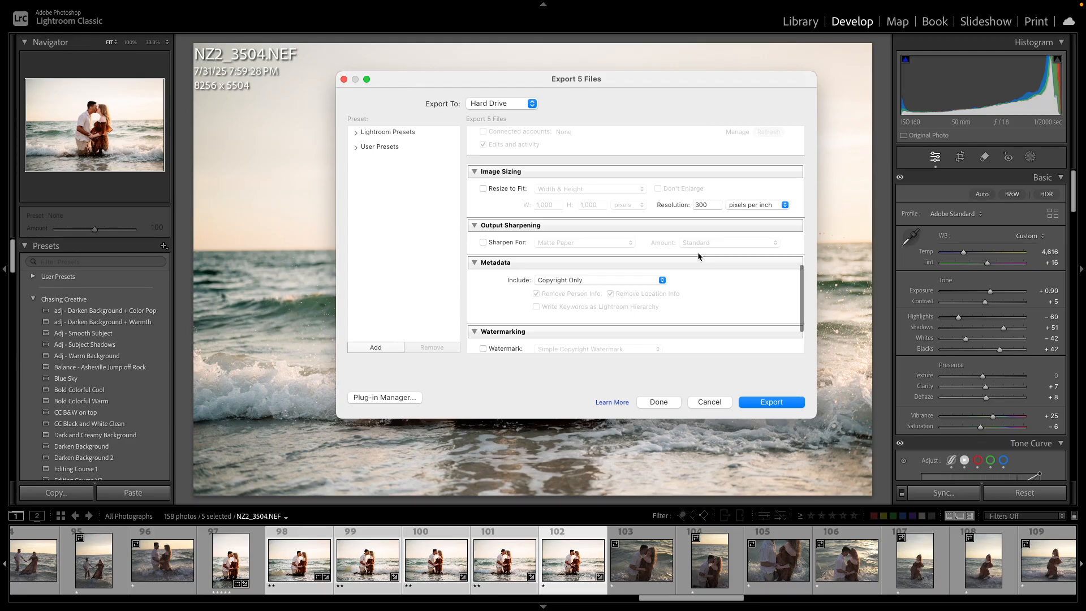
pyautogui.scroll(2, 697, 253)
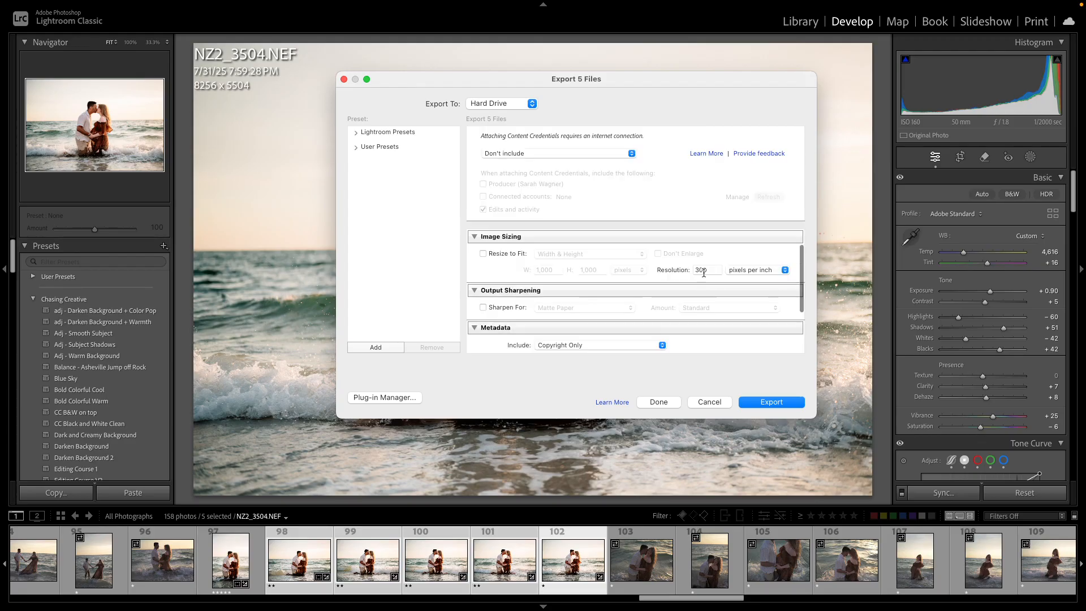
pyautogui.scroll(-1, 722, 320)
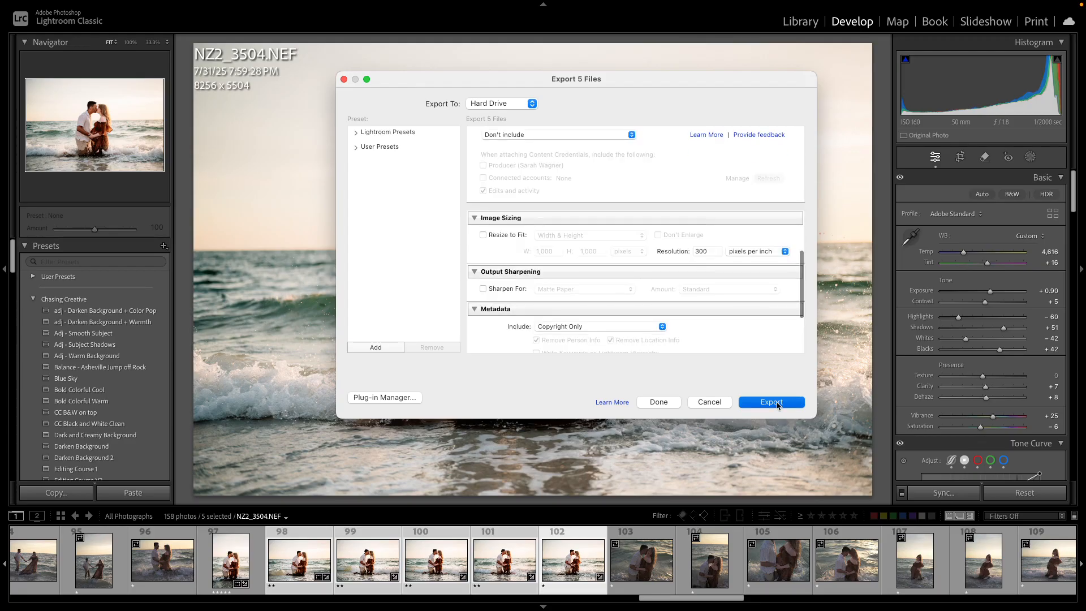
pyautogui.click(772, 402)
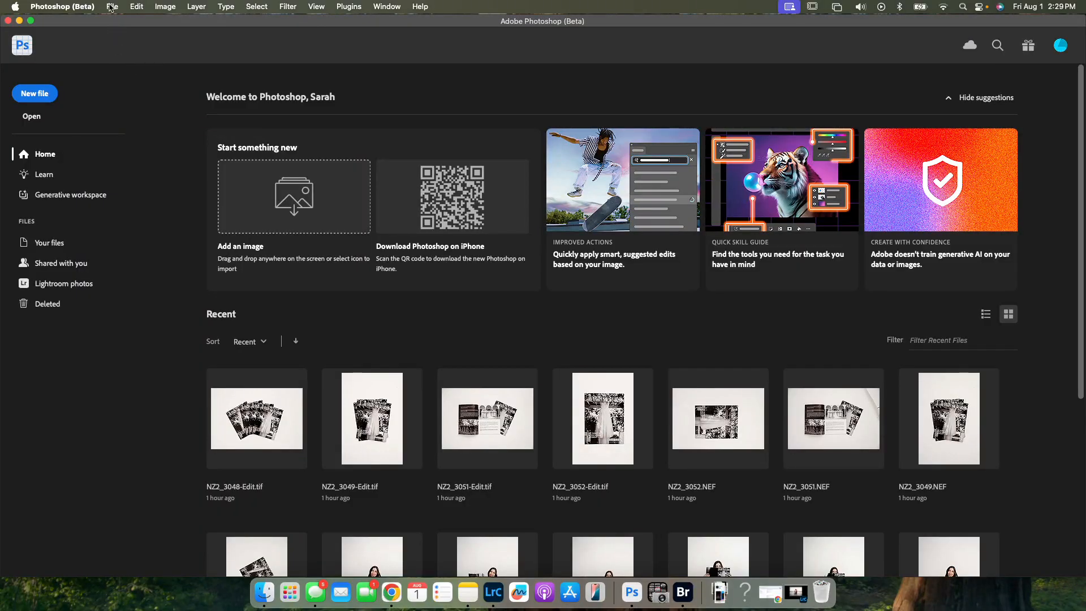
# Switch to Photoshop and load Chasing-Creative-1.jpg through Chasing-Creative-5.jpg from the GIF folder in Documents into a stack with automatic alignment
pyautogui.click(111, 7)
pyautogui.moveTo(180, 260)
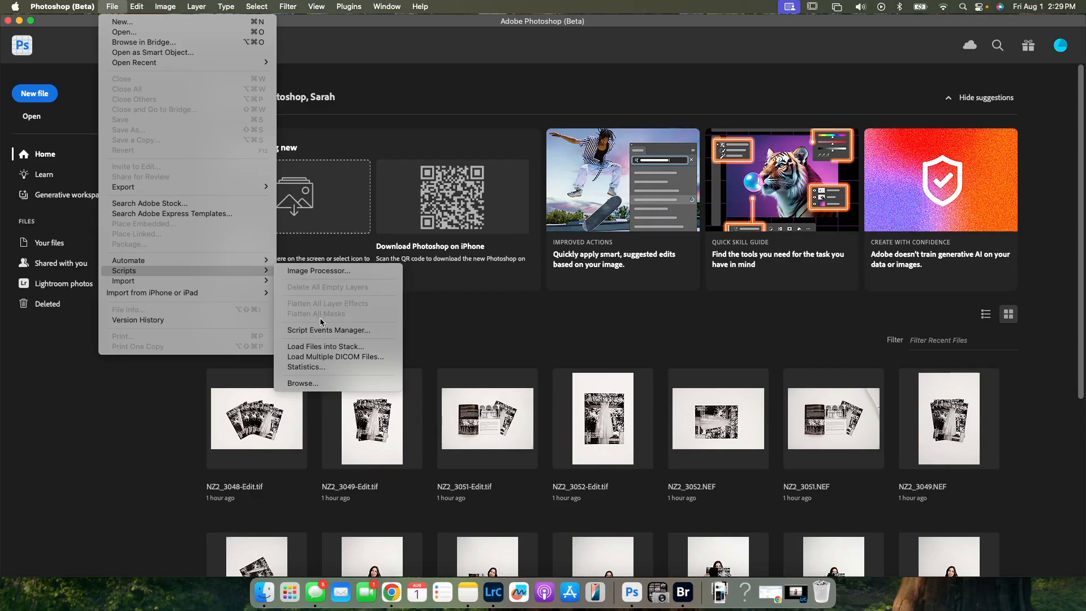
pyautogui.click(323, 347)
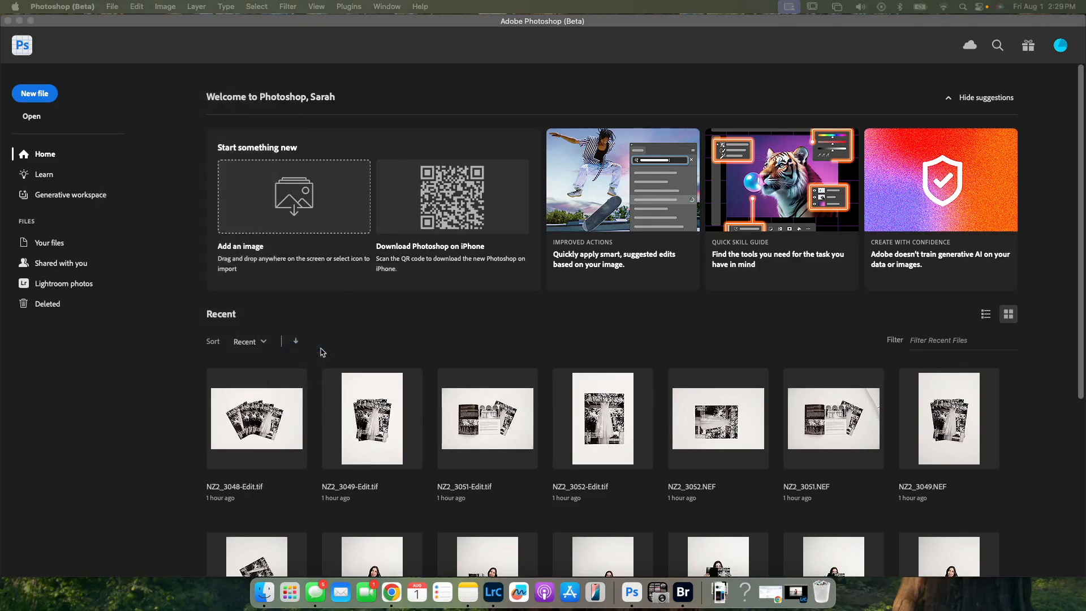
pyautogui.moveTo(390, 214); pyautogui.dragTo(611, 194)
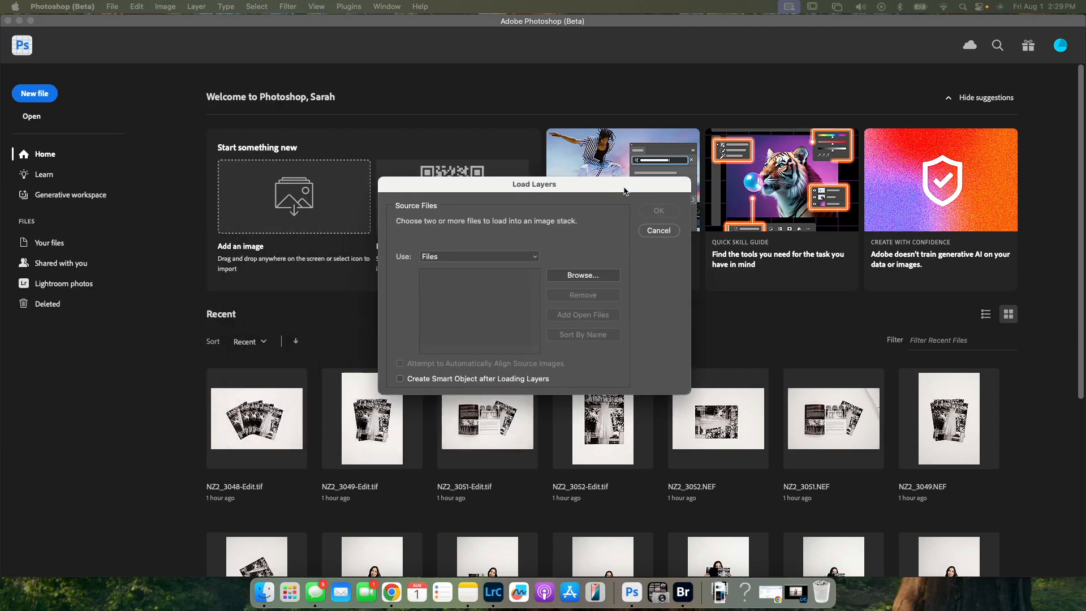
pyautogui.click(580, 276)
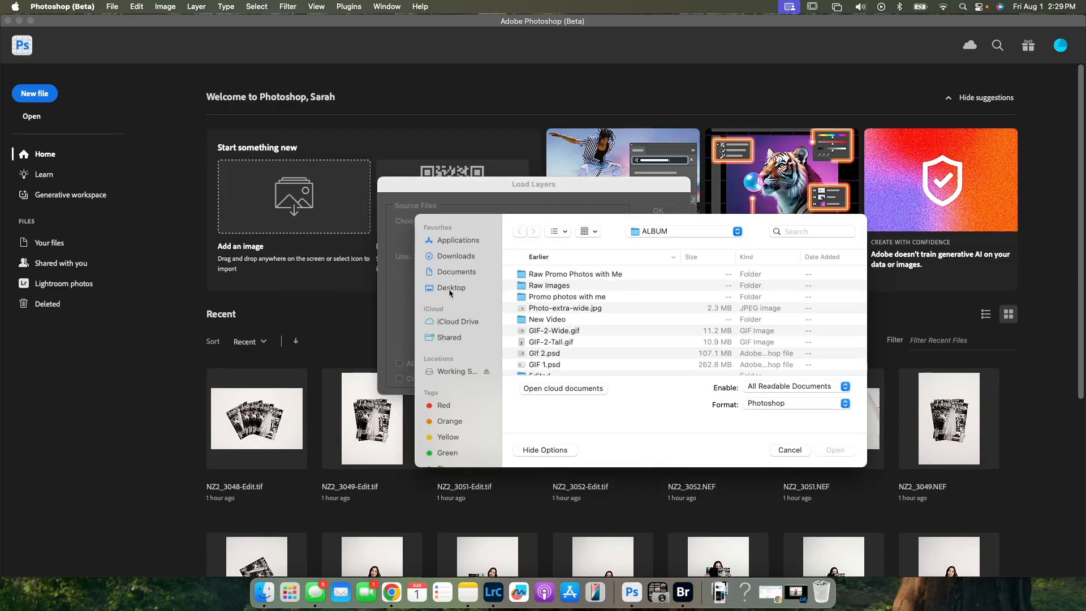
pyautogui.click(453, 274)
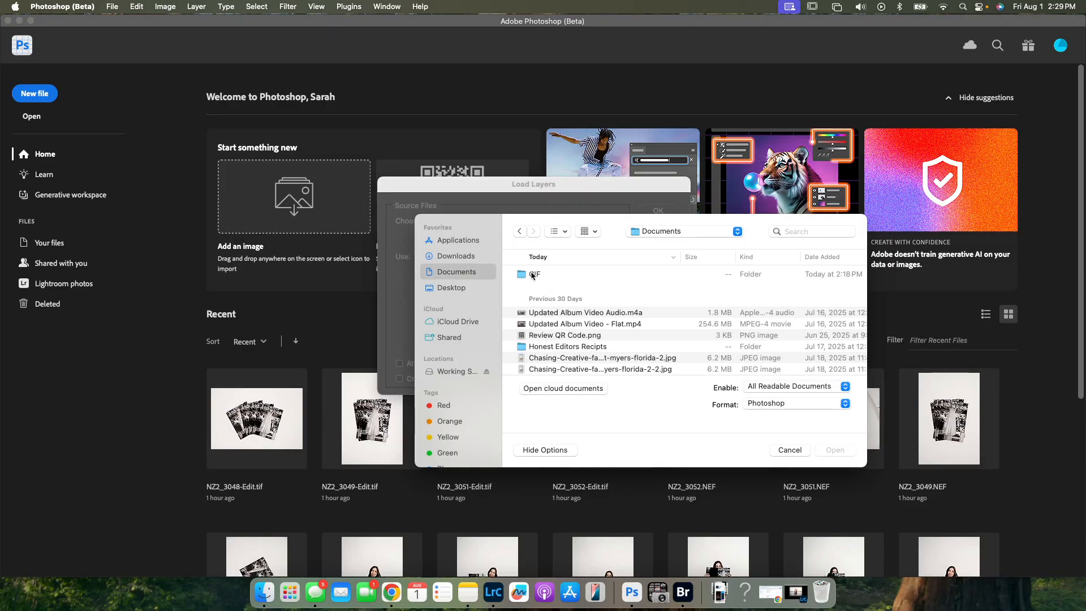
pyautogui.click(552, 275)
pyautogui.doubleClick(598, 275)
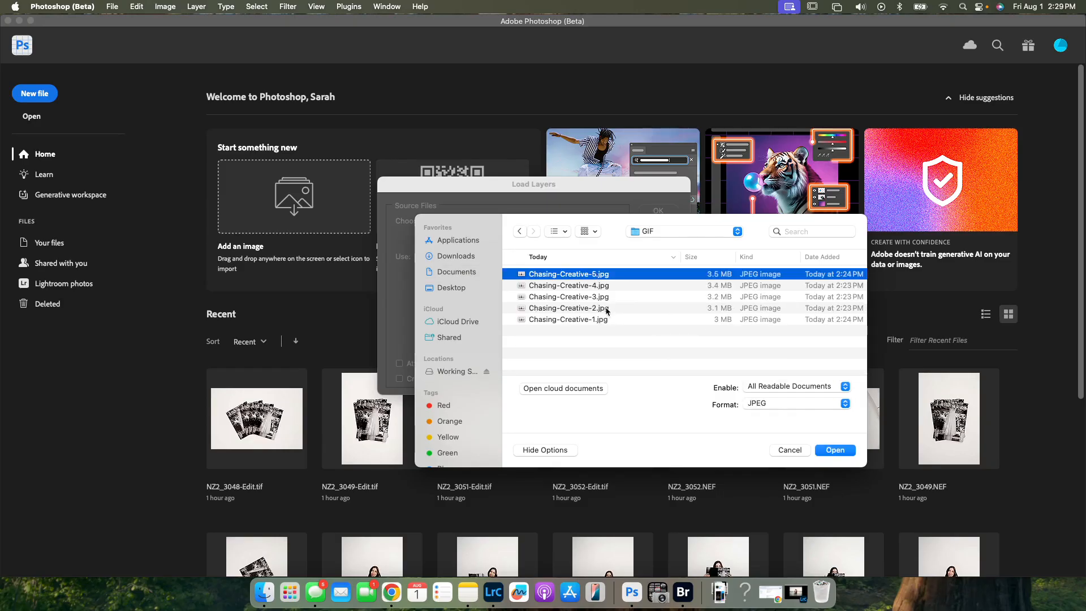
pyautogui.keyDown('shift'); pyautogui.click(604, 321); pyautogui.keyUp('shift')
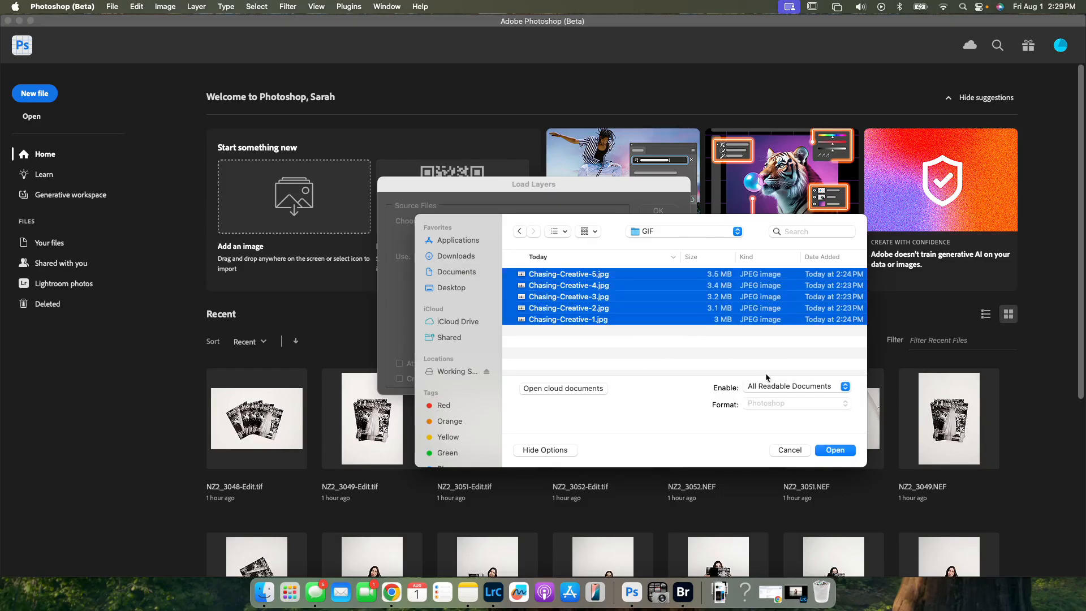
pyautogui.click(834, 450)
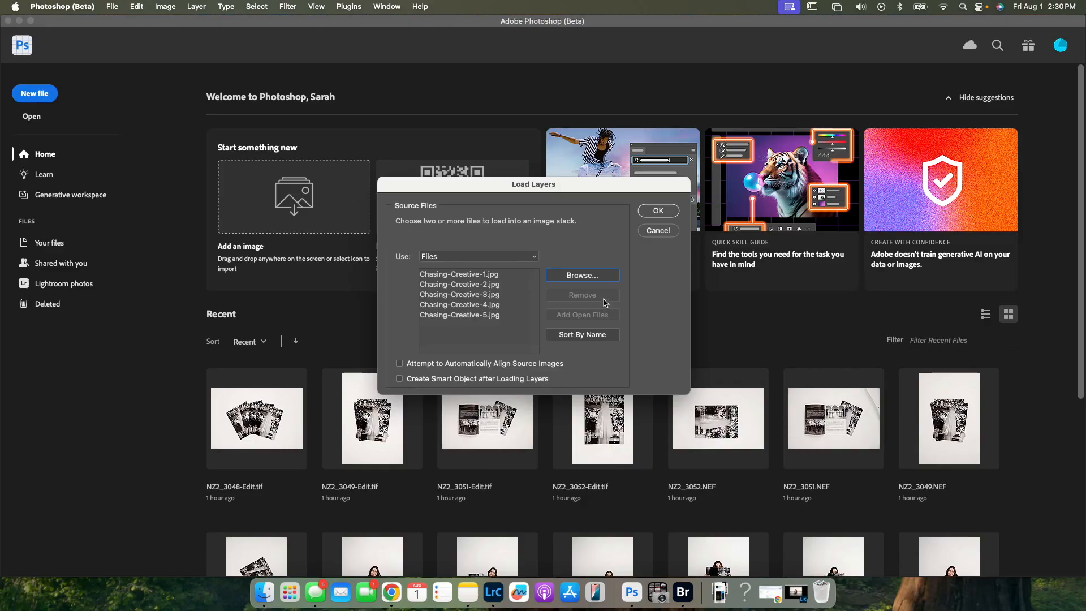
pyautogui.click(400, 364)
pyautogui.click(648, 213)
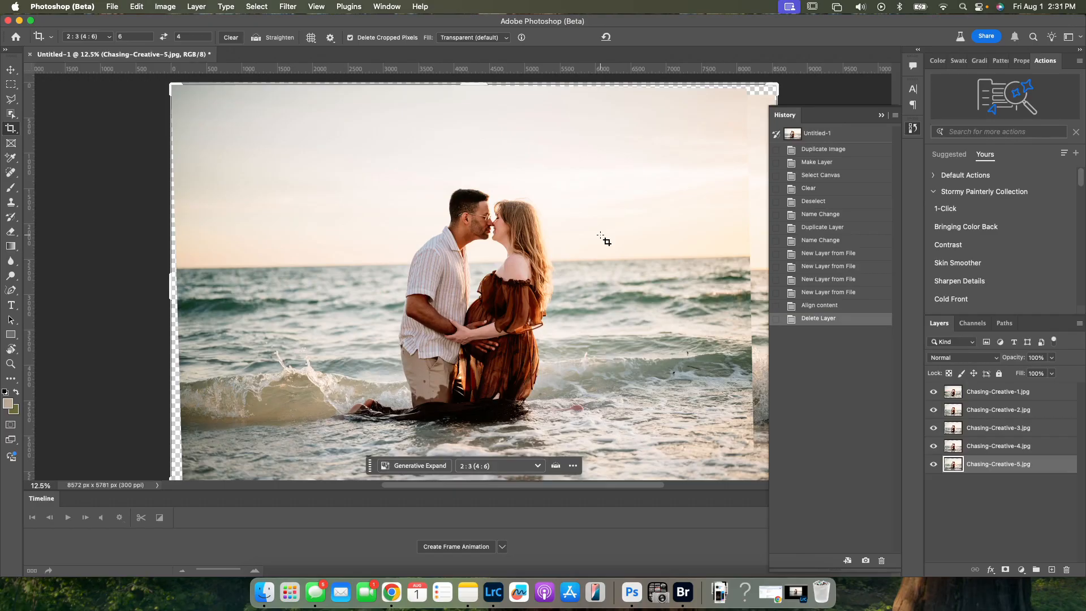
# Display the Timeline with the whole aligned photo stack in view
pyautogui.press('super+minus')
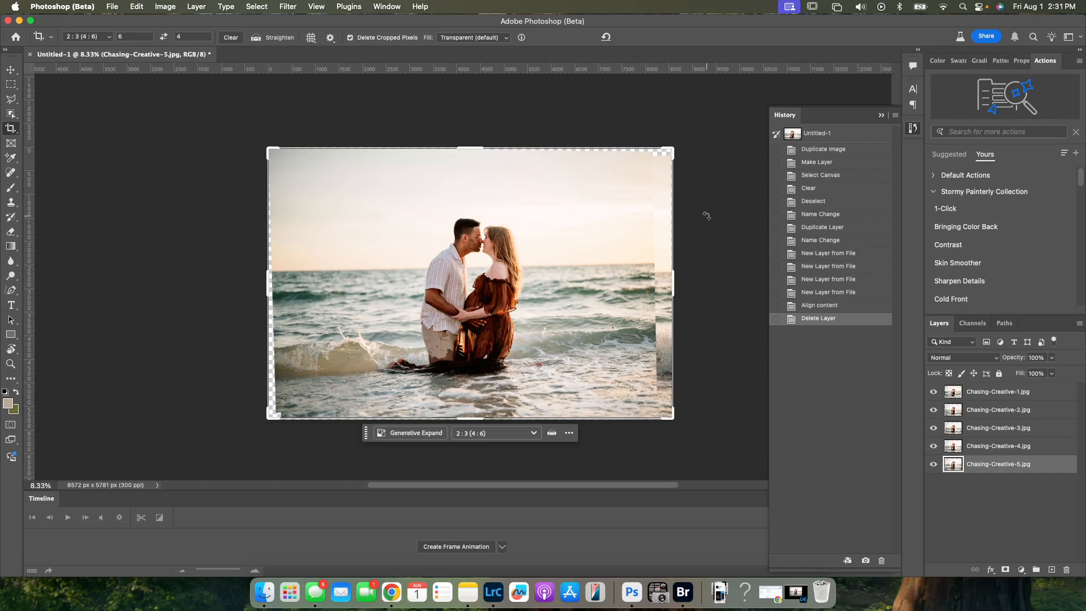
pyautogui.hscroll(1, 706, 213)
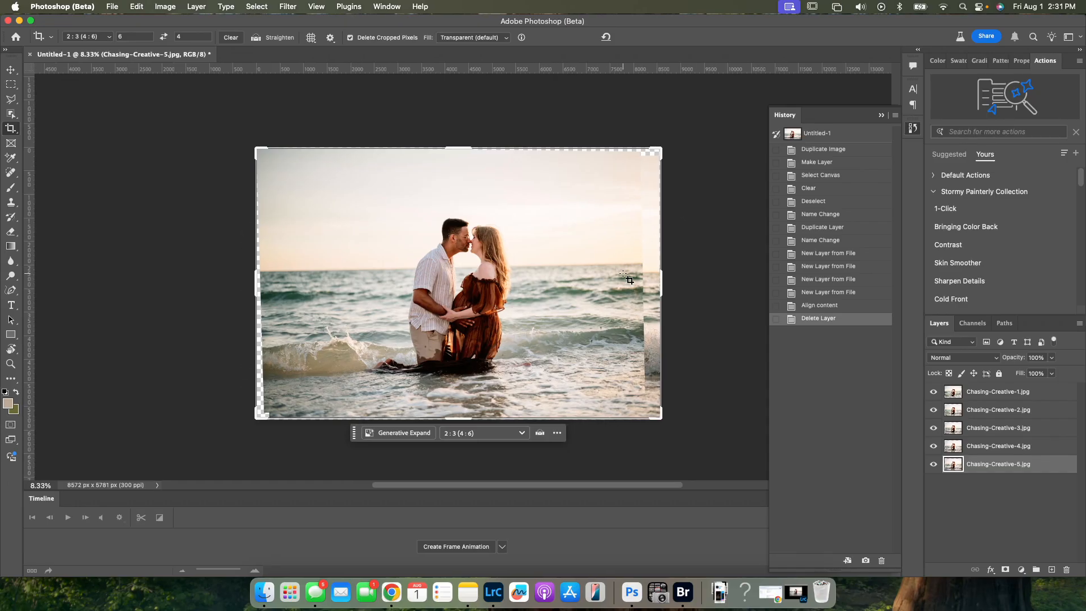
pyautogui.scroll(-3, 648, 276)
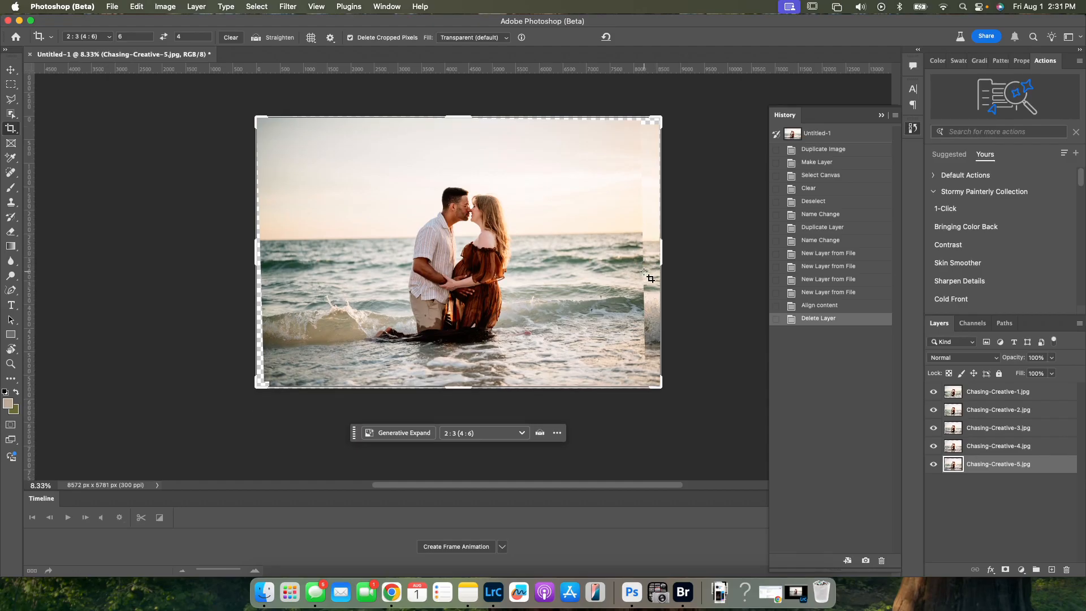
pyautogui.scroll(2, 643, 278)
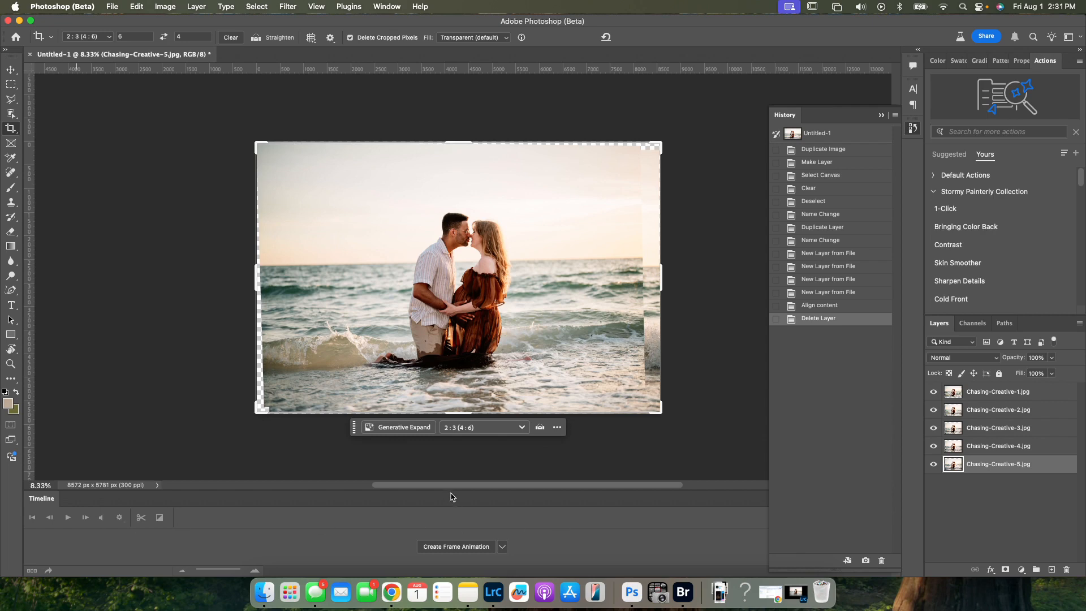
pyautogui.click(387, 6)
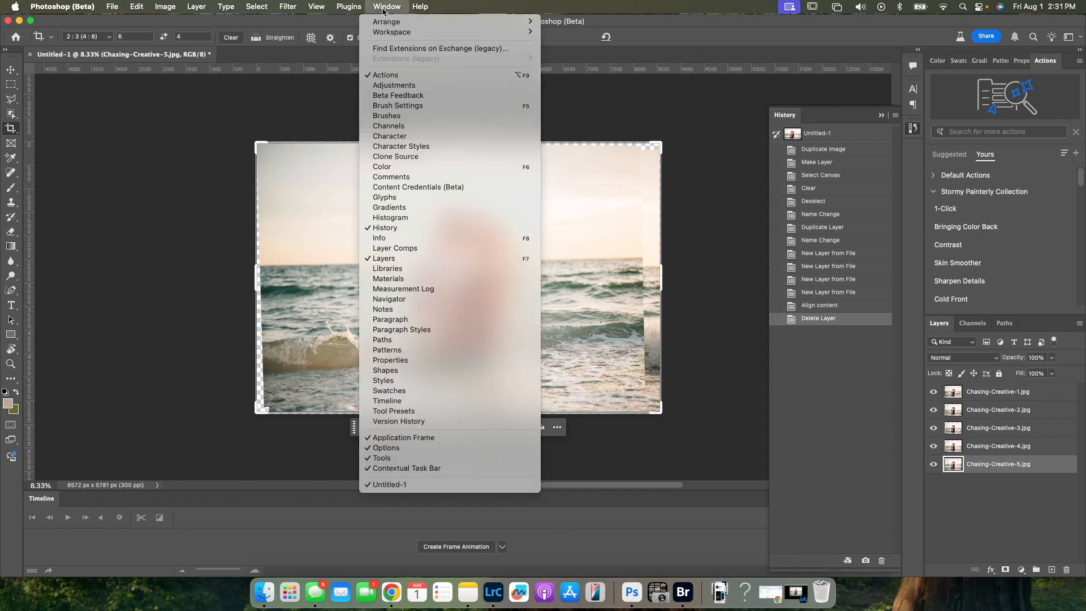
pyautogui.click(422, 401)
pyautogui.moveTo(528, 486); pyautogui.dragTo(532, 487)
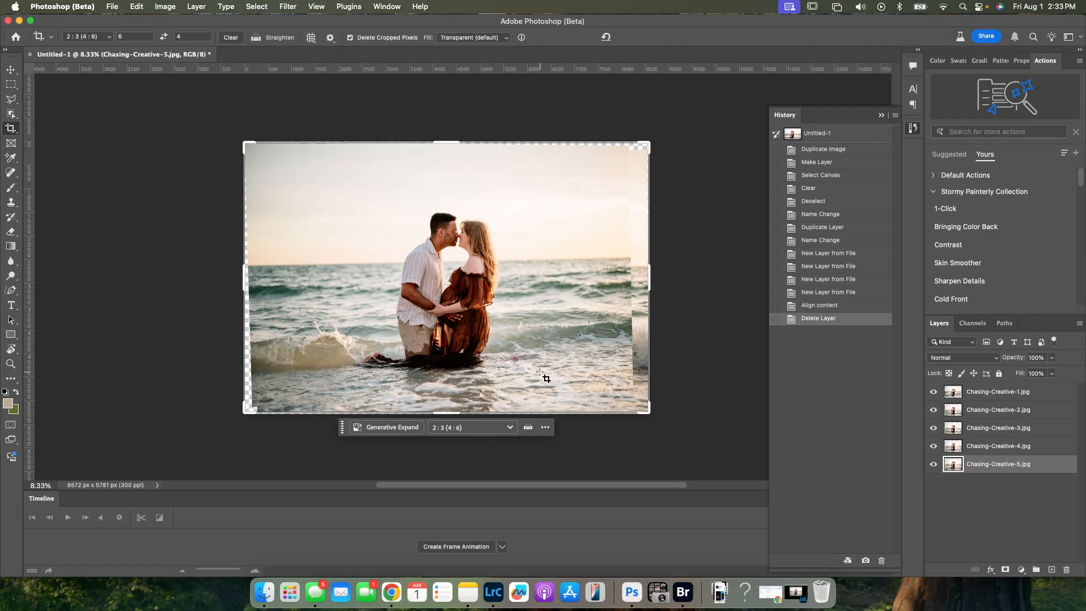
# Duplicate the Chasing-Creative-1.jpg layer to the bottom of the layer stack, and delete the copy again
pyautogui.click(1025, 395)
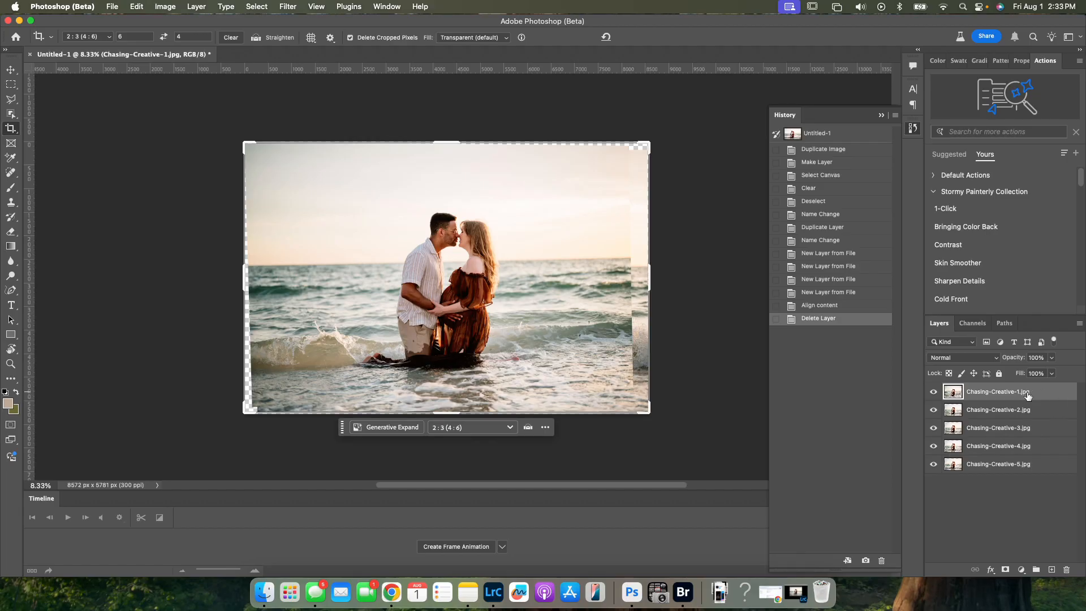
pyautogui.rightClick(1028, 396)
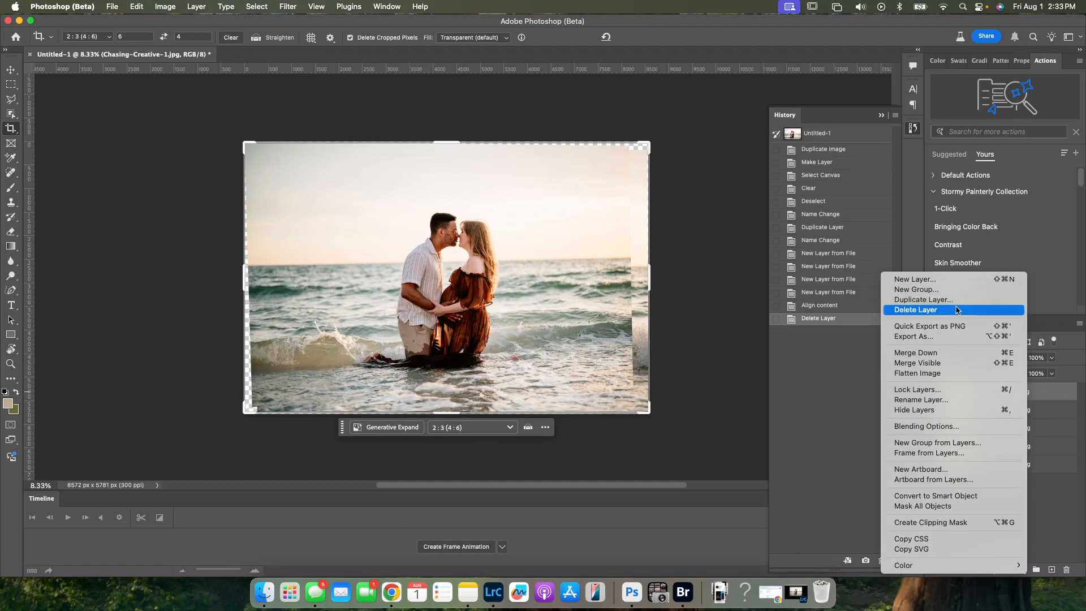
pyautogui.press('Escape')
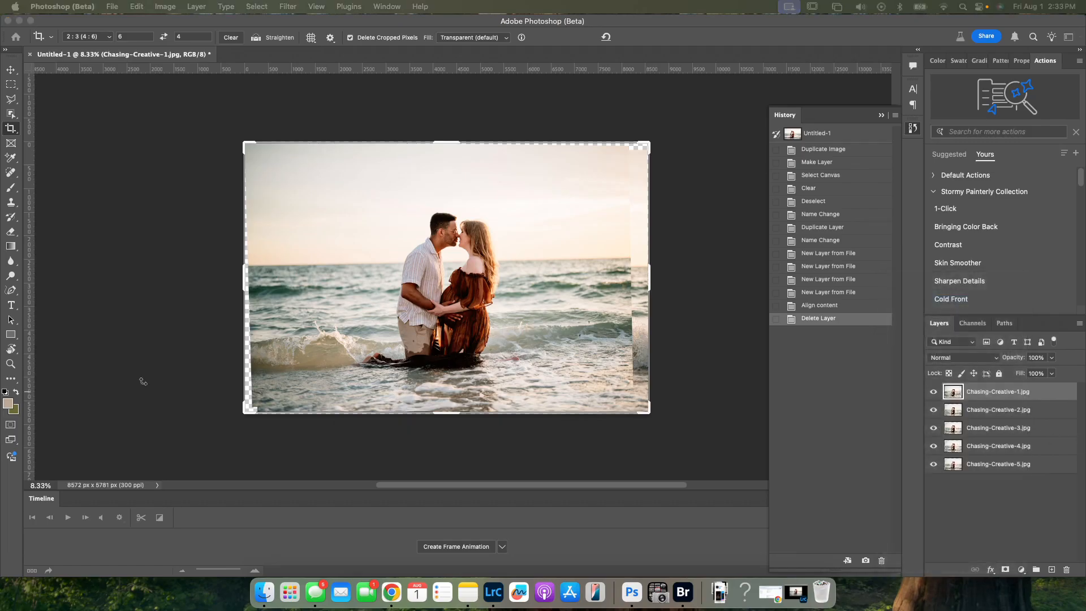
pyautogui.moveTo(0, 287); pyautogui.dragTo(497, 222)
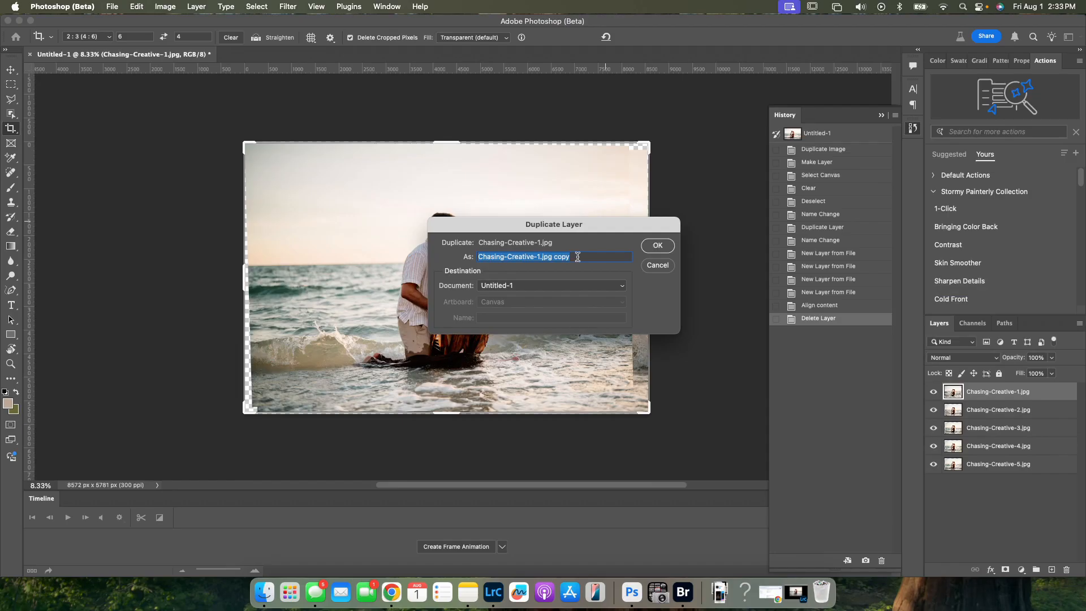
pyautogui.click(660, 245)
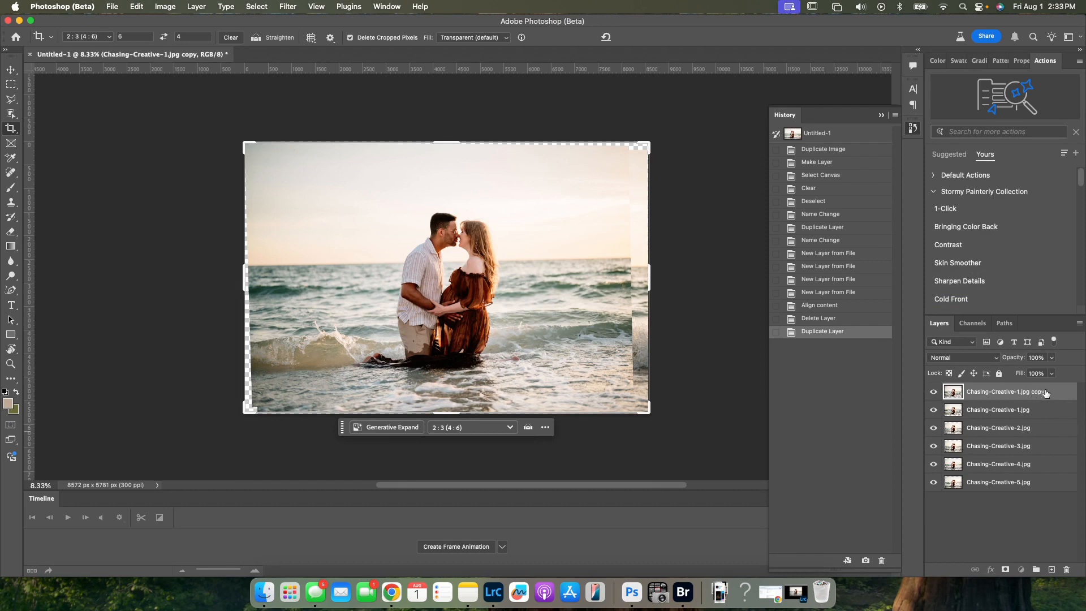
pyautogui.moveTo(1045, 395); pyautogui.dragTo(1049, 510)
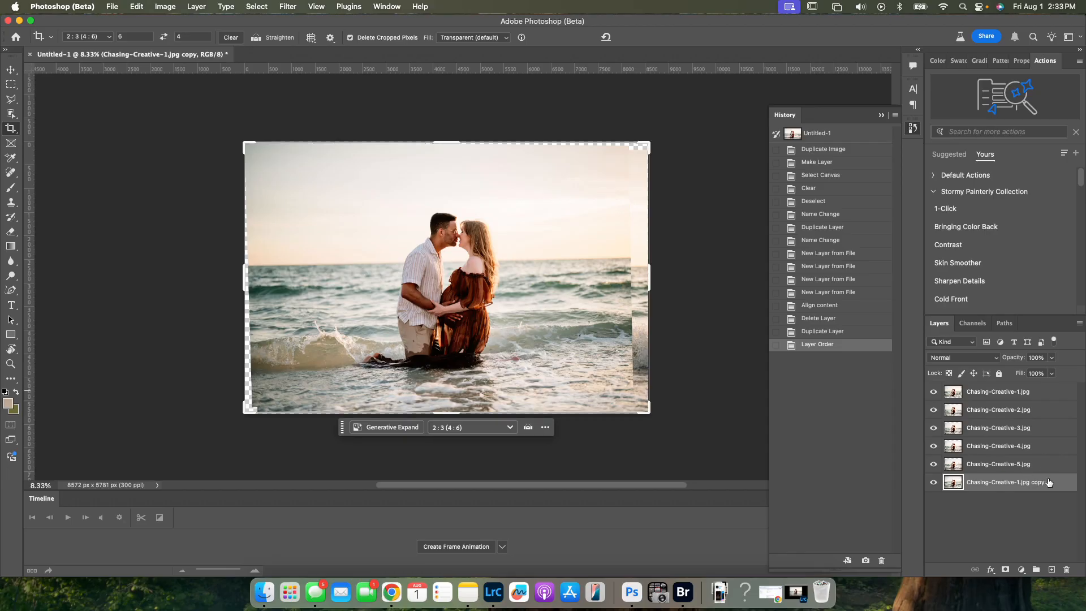
pyautogui.moveTo(1050, 482); pyautogui.dragTo(1067, 570)
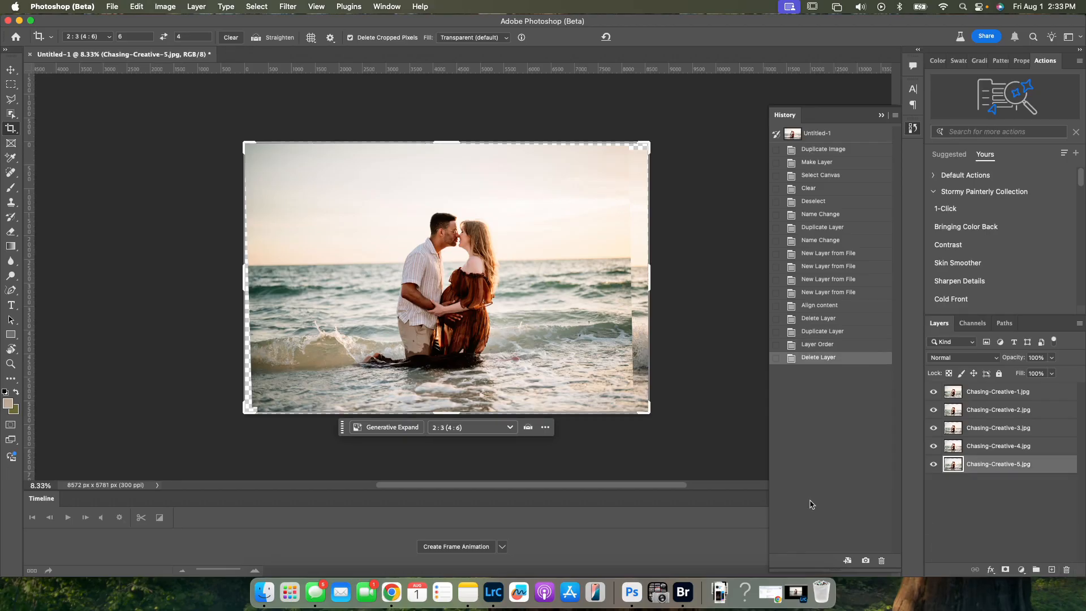
# Create a frame animation and make its frames from the five Chasing-Creative layers
pyautogui.click(1044, 396)
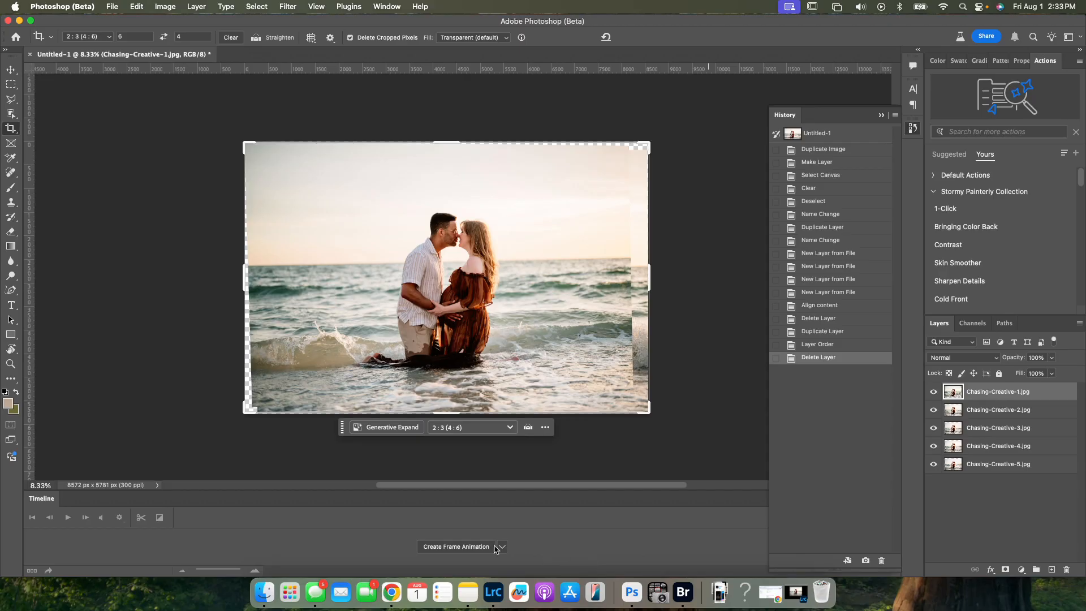
pyautogui.click(469, 547)
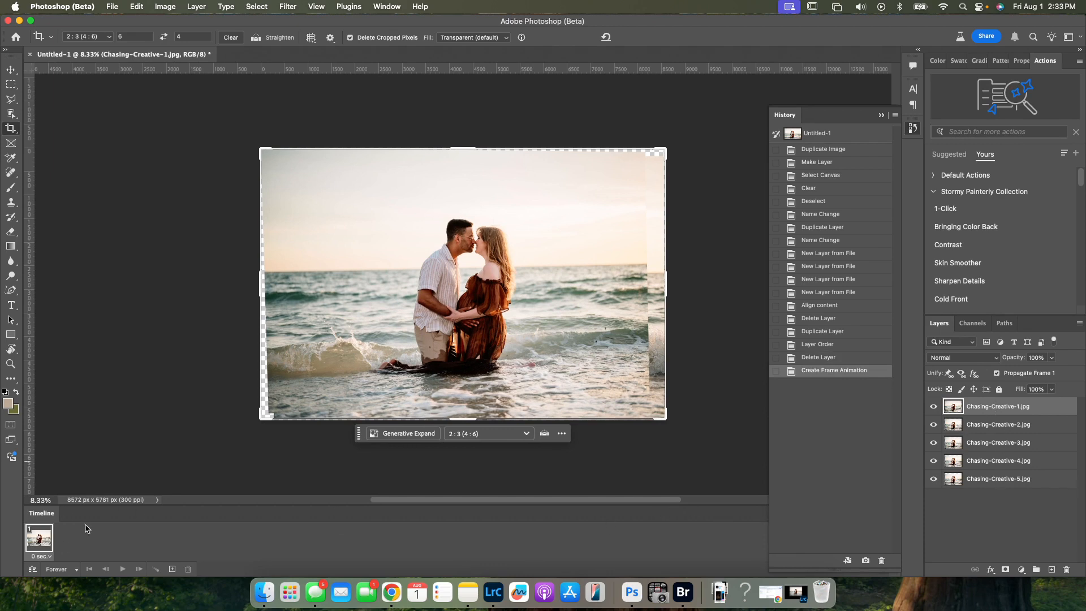
pyautogui.click(882, 115)
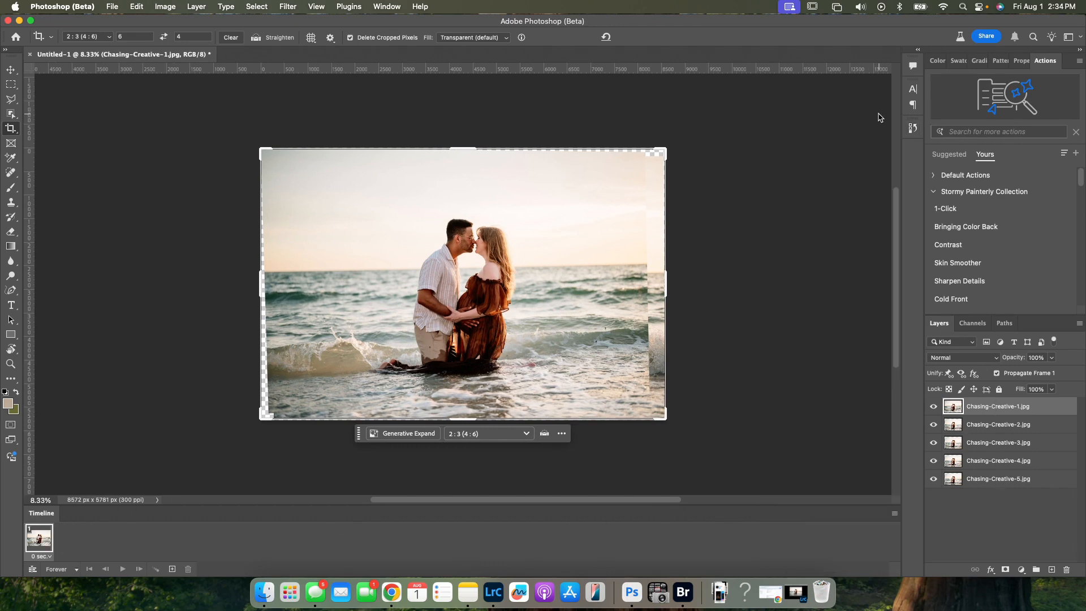
pyautogui.click(894, 516)
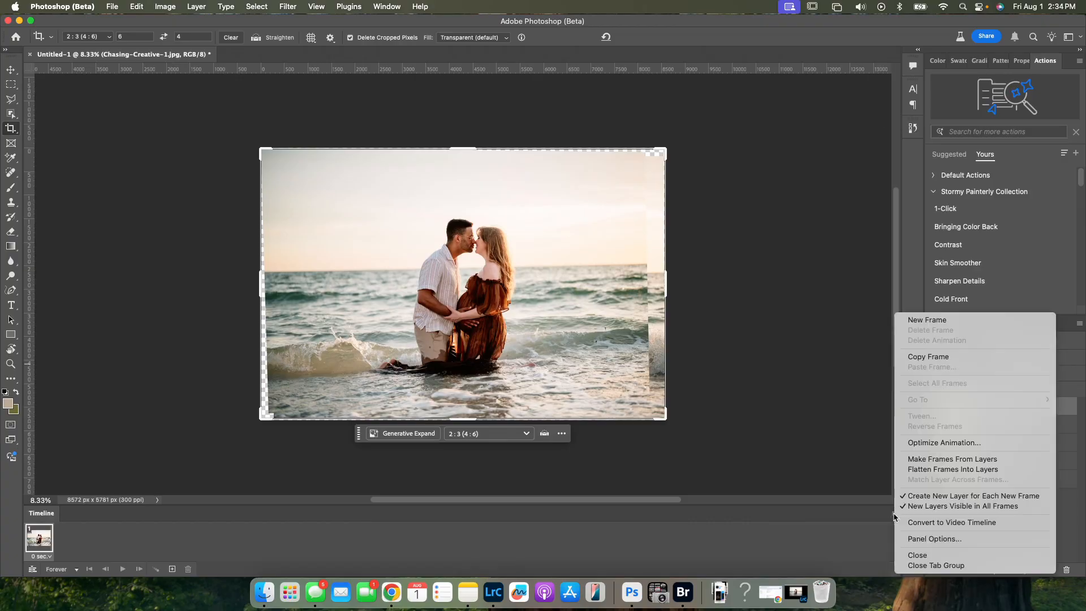
pyautogui.click(944, 459)
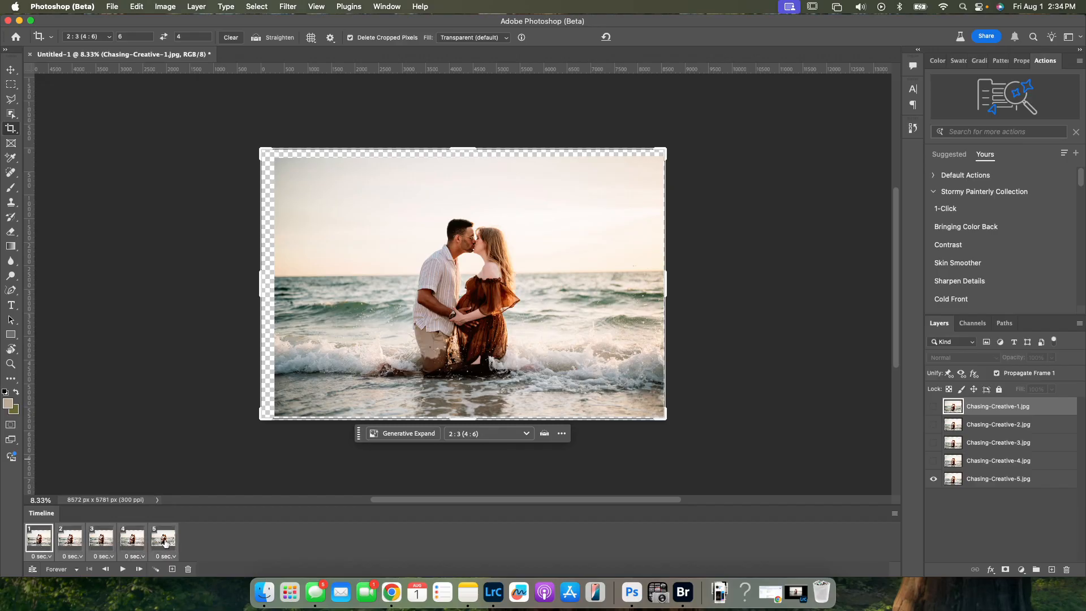
# Set the delay of all five frames to 1.0 second and preview the animation
pyautogui.click(48, 557)
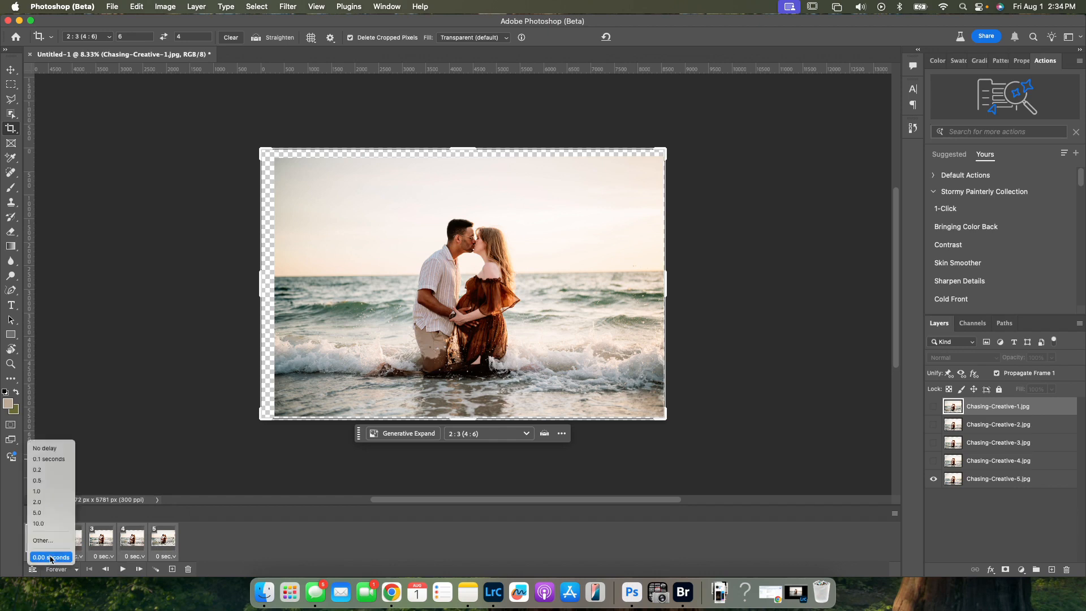
pyautogui.click(60, 492)
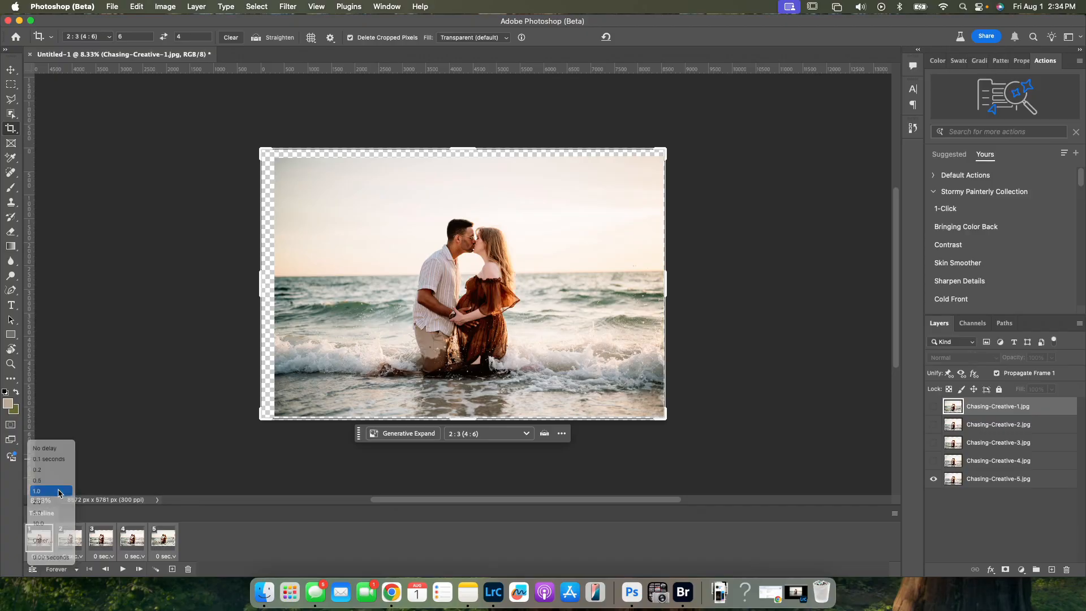
pyautogui.click(122, 569)
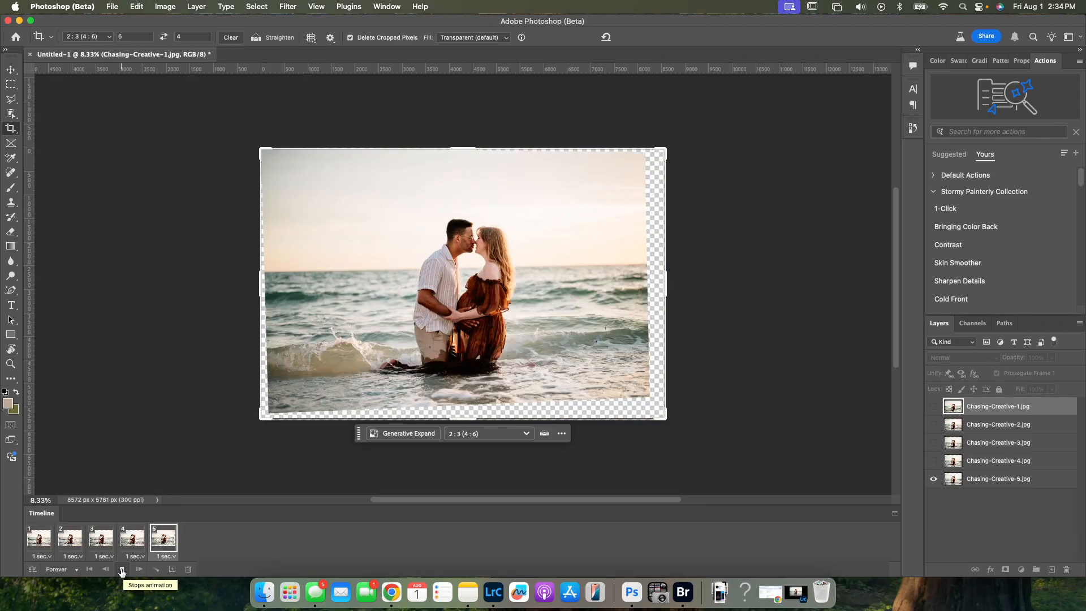
pyautogui.click(122, 570)
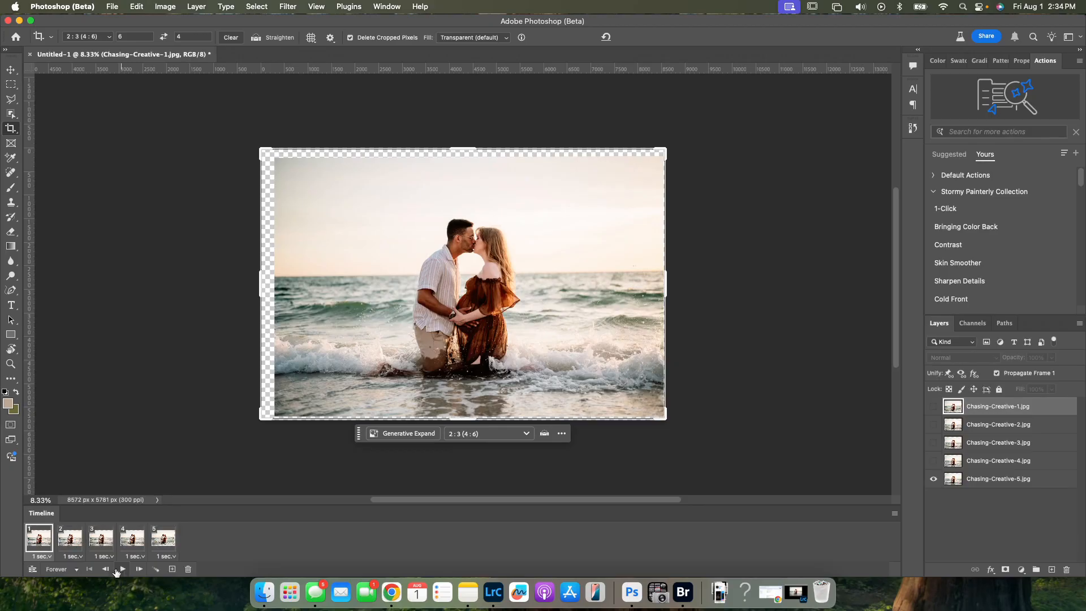
# Set the delay of all five frames to 0.5 seconds and preview the animation
pyautogui.keyDown('shift'); pyautogui.click(161, 541); pyautogui.keyUp('shift')
pyautogui.click(47, 559)
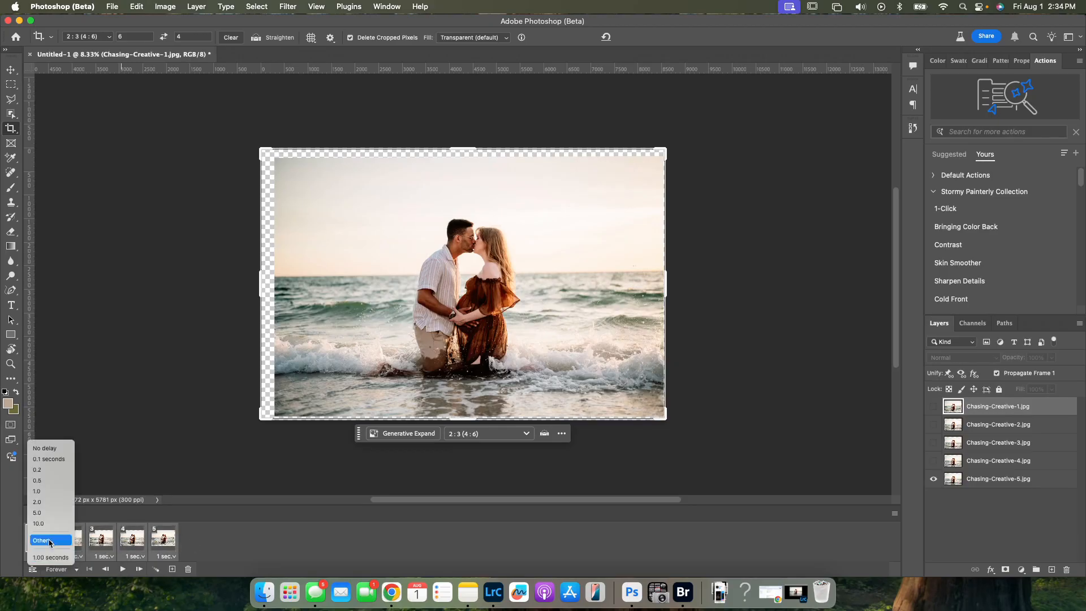
pyautogui.click(39, 479)
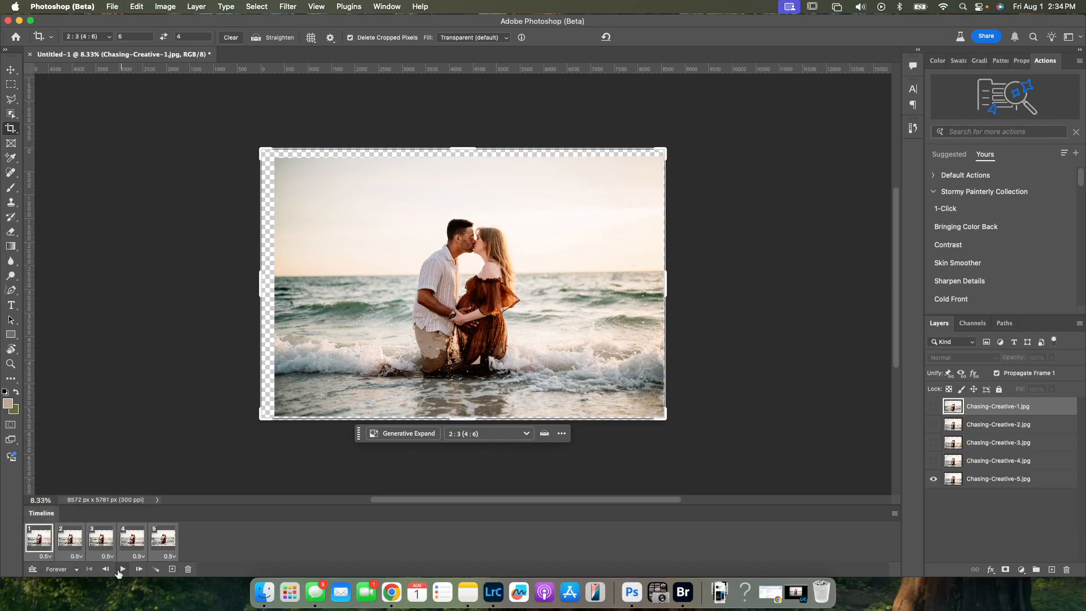
pyautogui.click(120, 569)
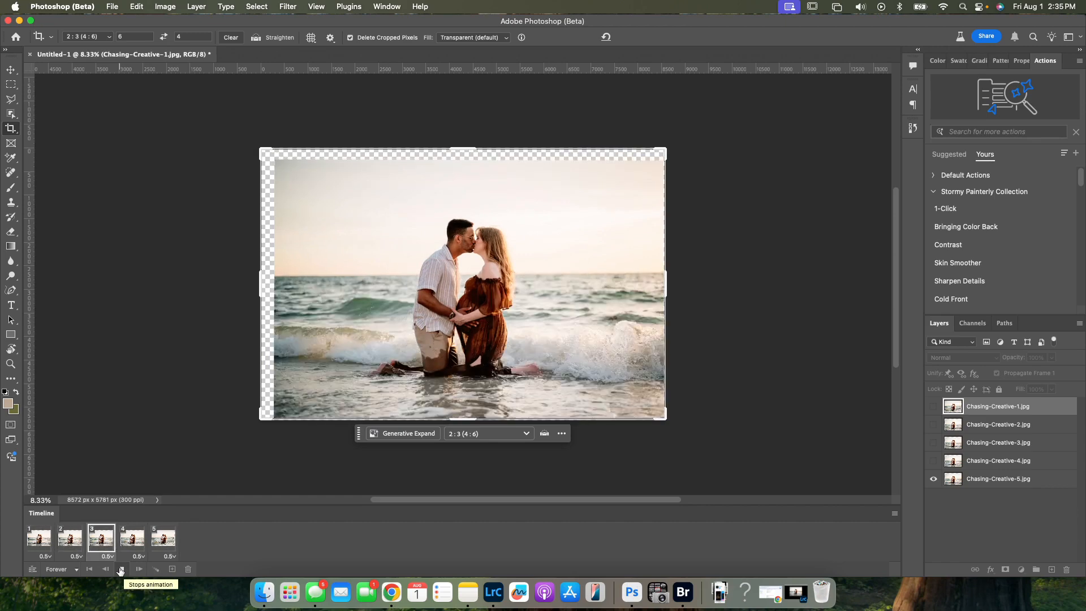
pyautogui.click(121, 569)
# Move the first animation frame, showing Chasing-Creative-5.jpg, to the end of the sequence and preview the playback
pyautogui.moveTo(54, 548); pyautogui.dragTo(176, 540)
pyautogui.click(164, 541)
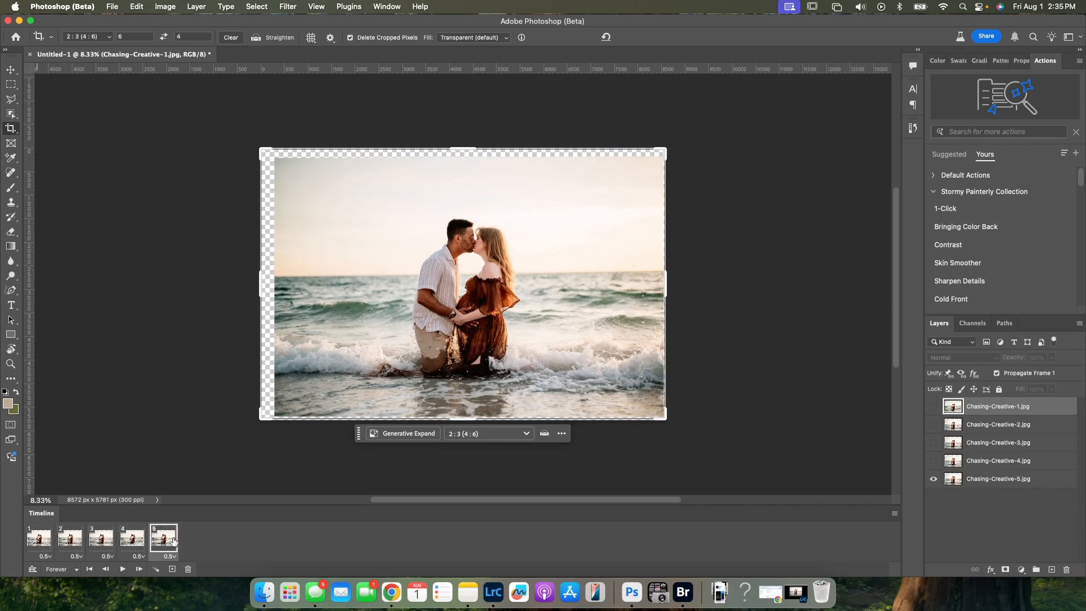
pyautogui.click(31, 533)
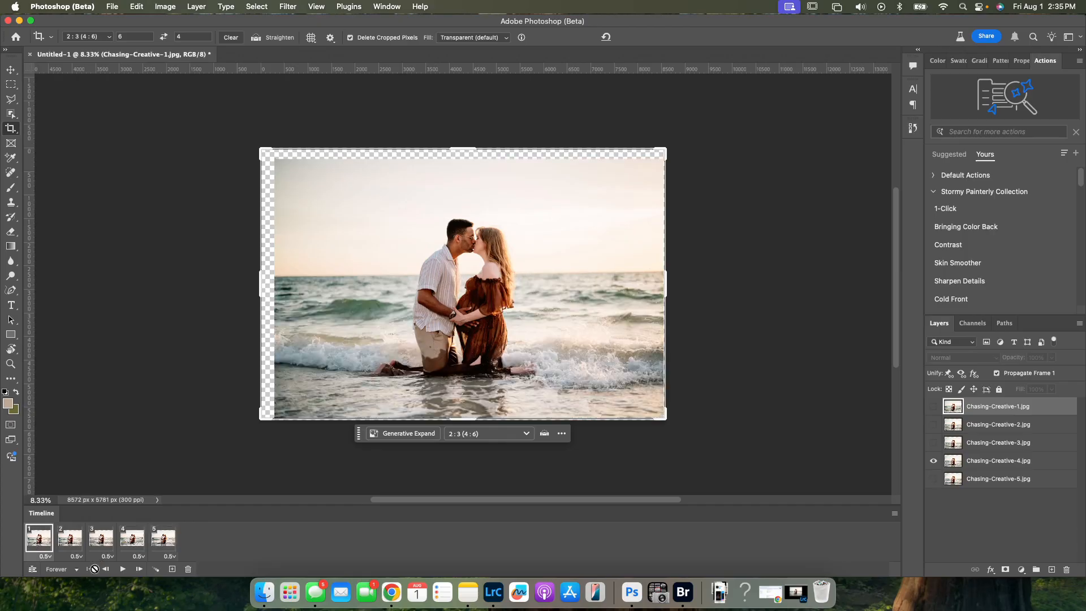
pyautogui.click(121, 569)
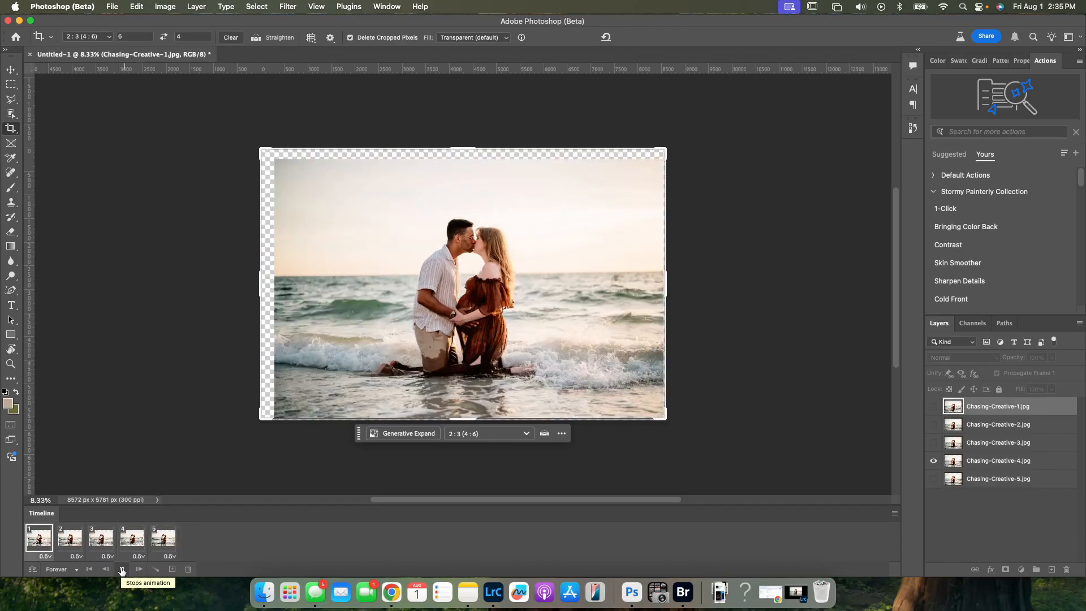
pyautogui.click(121, 570)
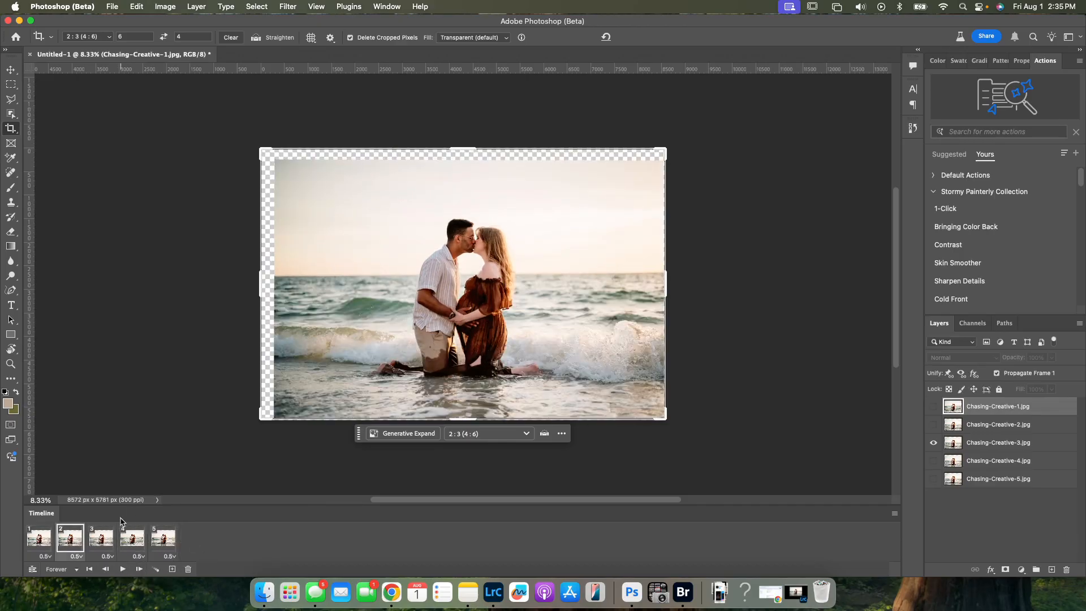
# Rearrange the remaining frames so the animation runs in order from Chasing-Creative-1.jpg to Chasing-Creative-5.jpg
pyautogui.click(39, 542)
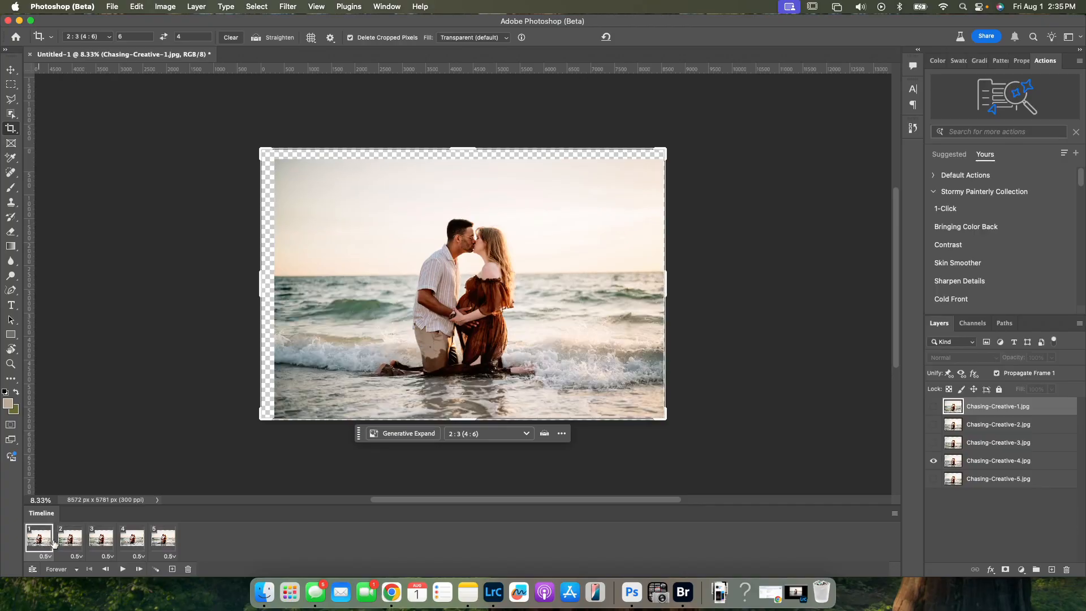
pyautogui.click(75, 541)
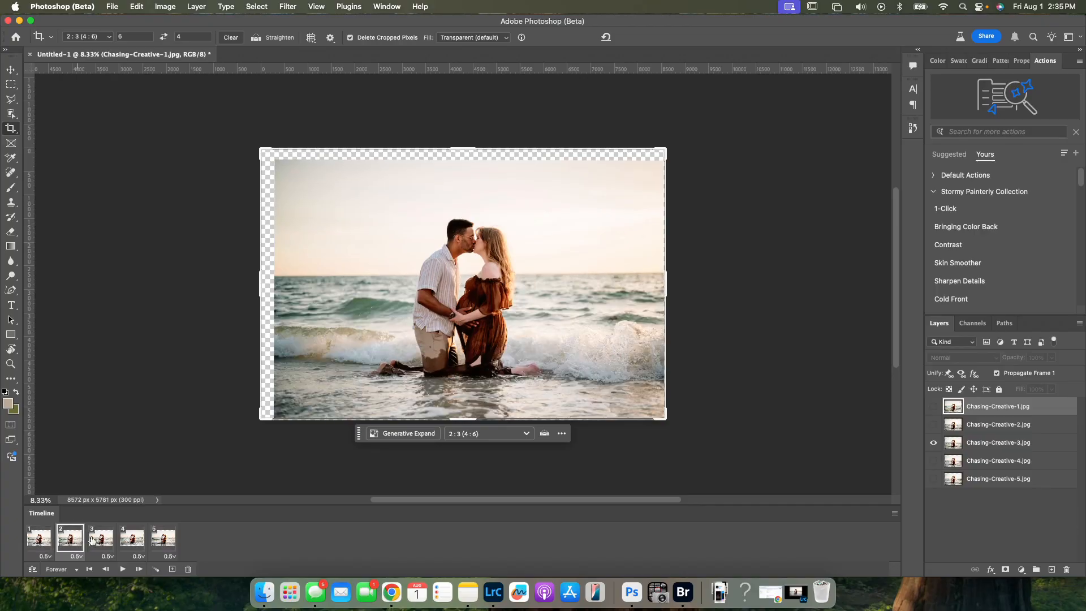
pyautogui.click(107, 540)
pyautogui.click(129, 542)
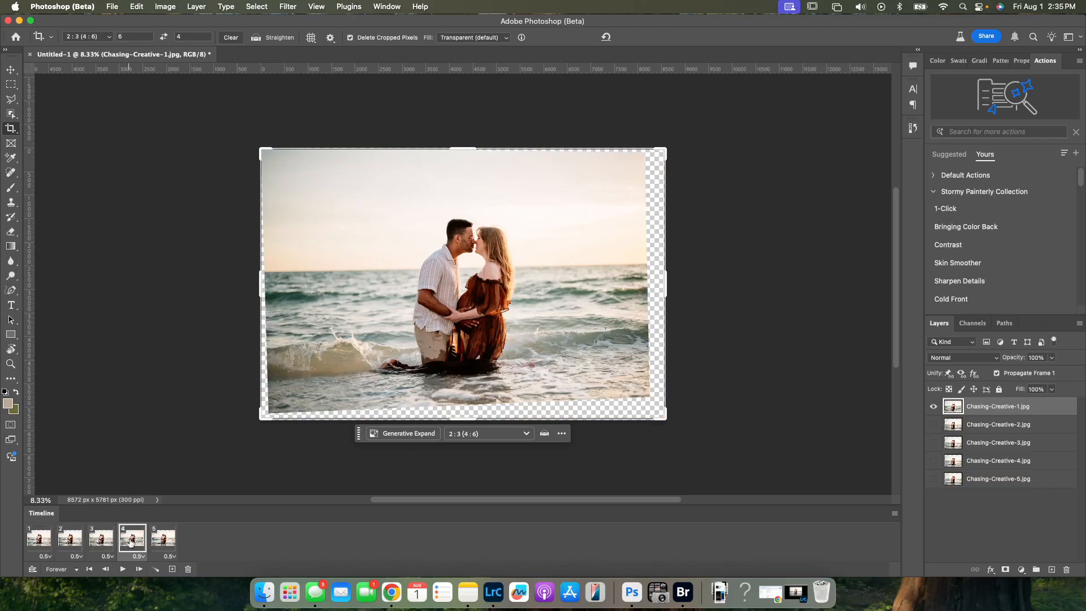
pyautogui.click(33, 544)
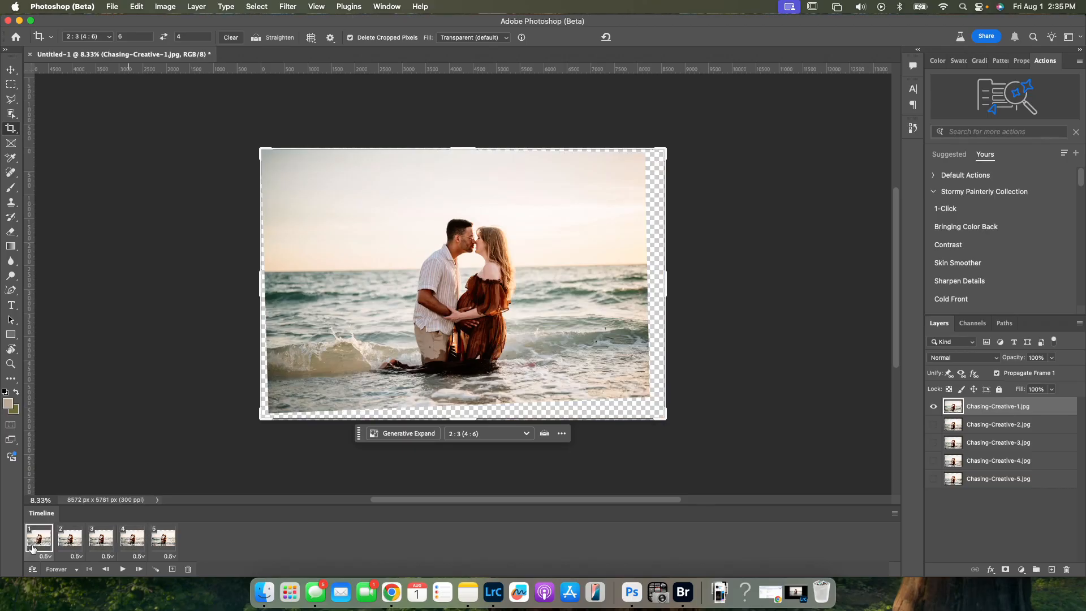
pyautogui.click(69, 542)
pyautogui.moveTo(71, 542); pyautogui.dragTo(146, 539)
pyautogui.click(40, 542)
pyautogui.moveTo(69, 541)
pyautogui.mouseDown()
pyautogui.moveTo(104, 538)
pyautogui.moveTo(69, 541)
pyautogui.mouseUp()
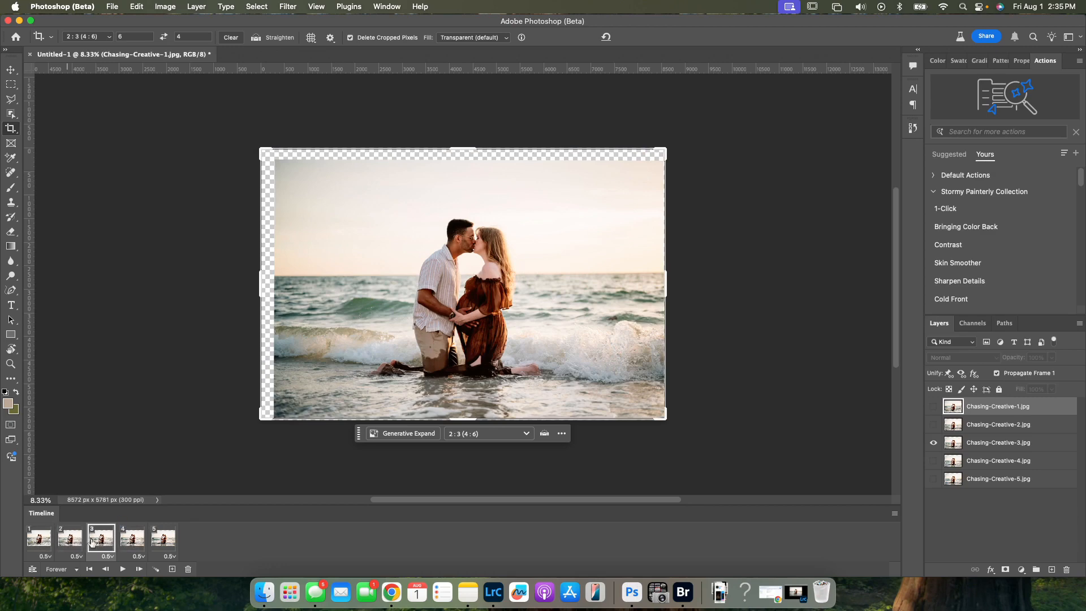
# Check the picture order by going through the five frames one by one, and play the animation from the first frame
pyautogui.click(40, 542)
pyautogui.click(66, 542)
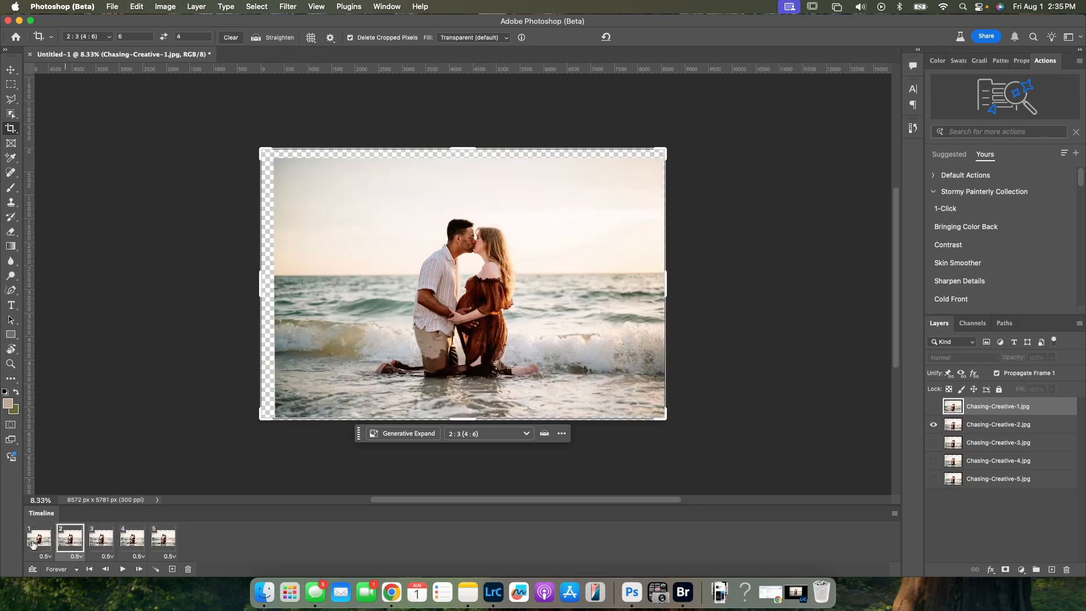
pyautogui.click(43, 543)
pyautogui.click(62, 543)
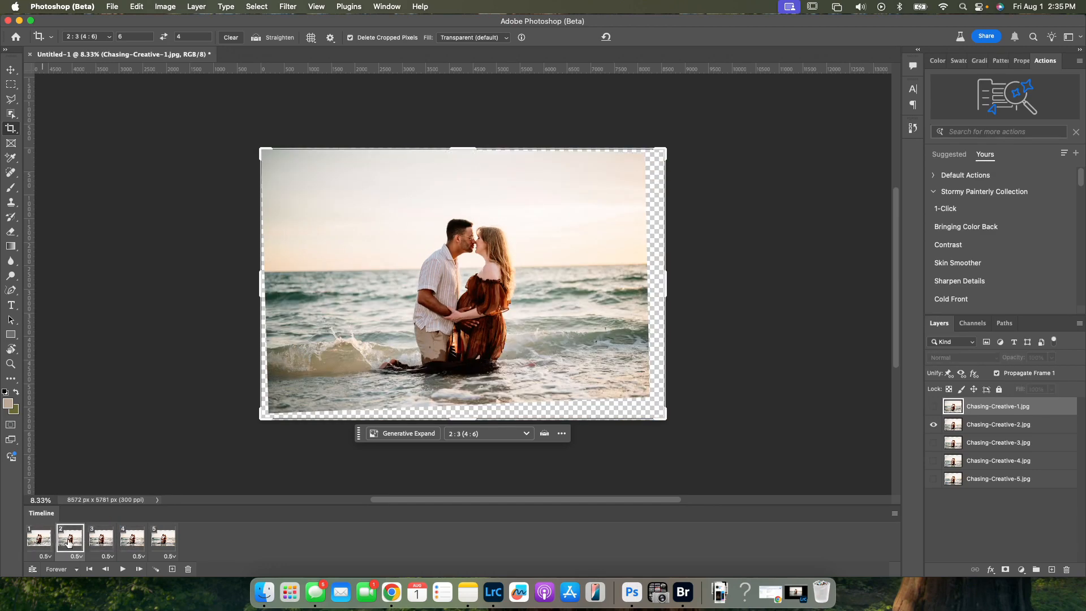
pyautogui.click(99, 543)
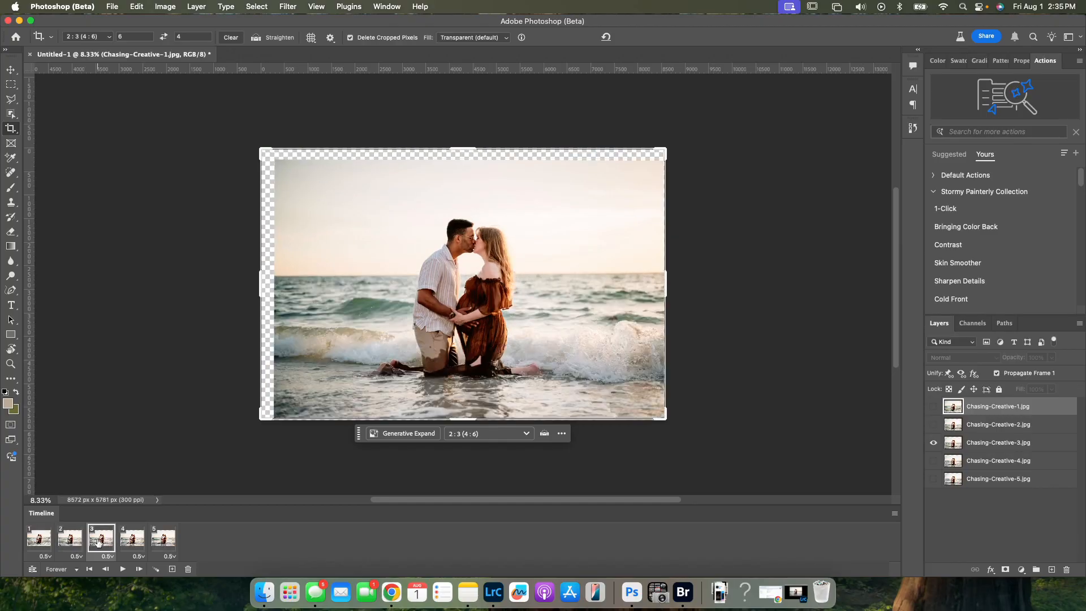
pyautogui.click(128, 542)
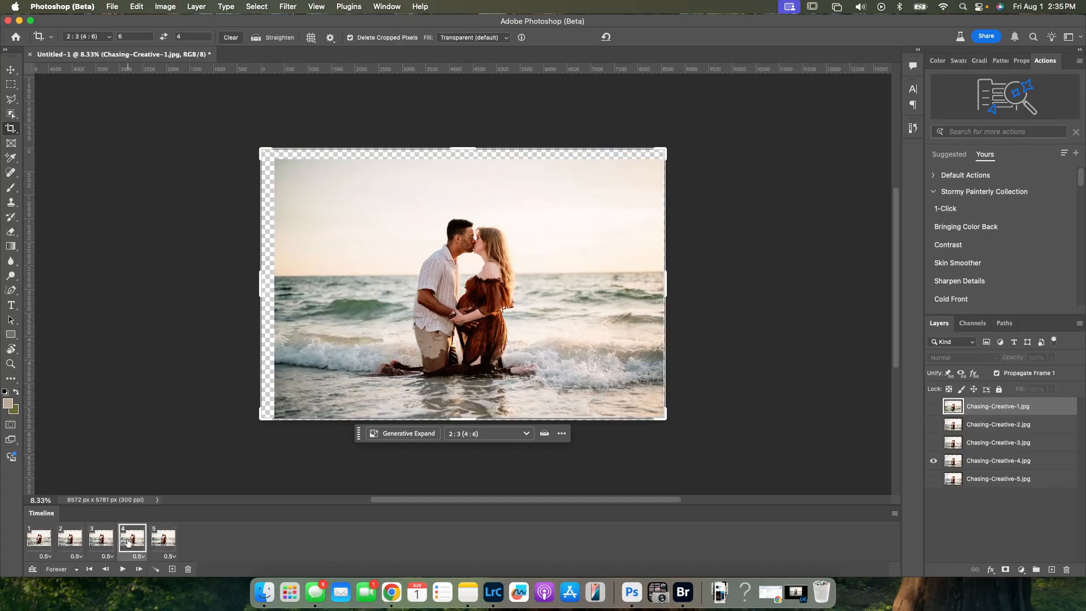
pyautogui.click(171, 541)
pyautogui.click(39, 543)
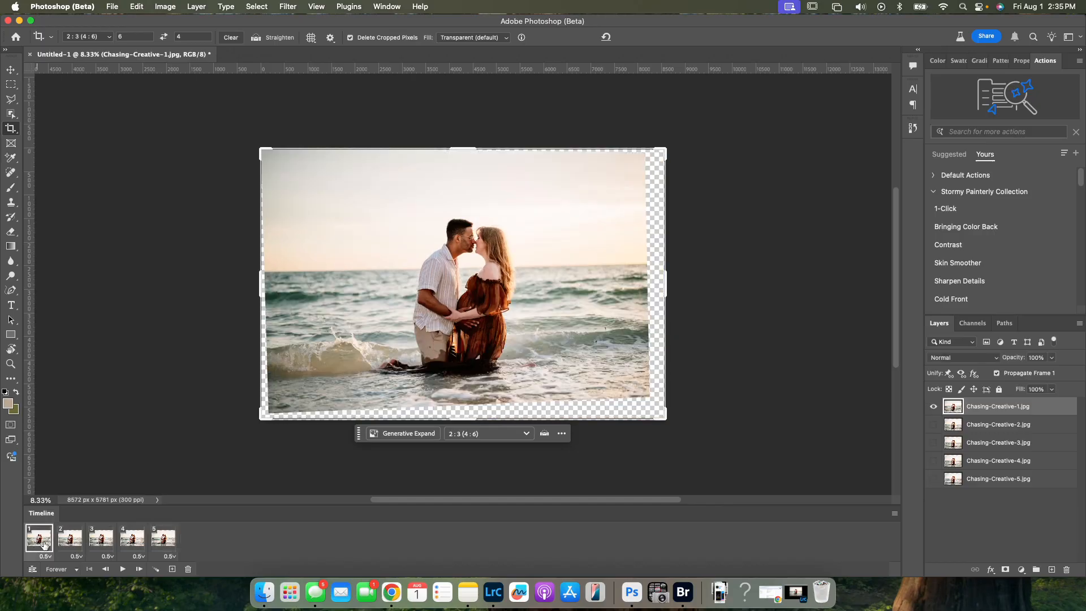
pyautogui.click(122, 569)
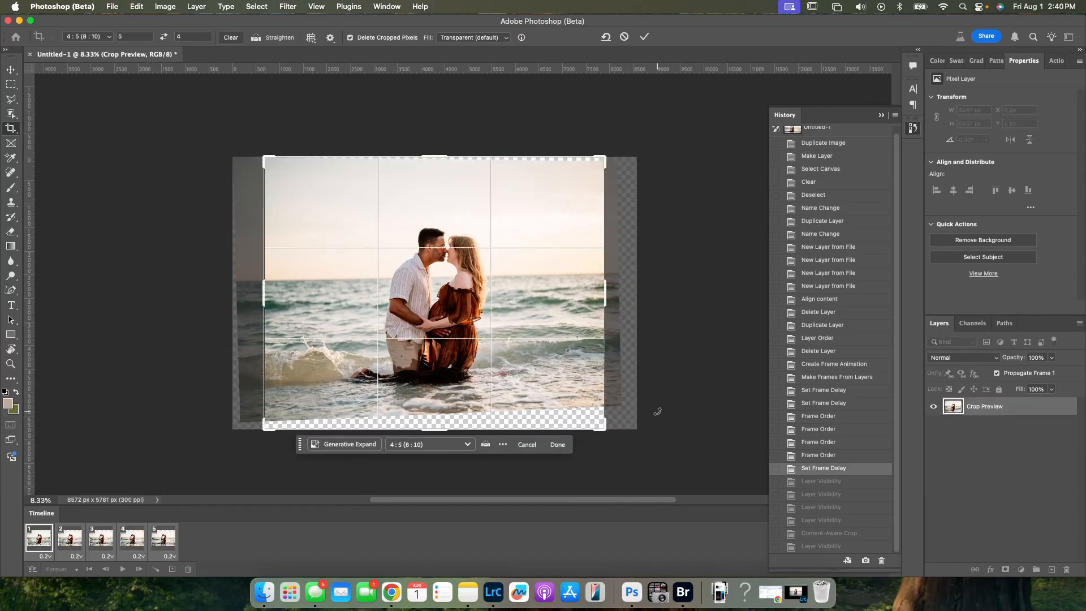
# Straighten and crop the canvas at a 5:4 ratio around the couple, cutting off the transparent edges on all sides
pyautogui.moveTo(658, 411)
pyautogui.mouseDown()
pyautogui.moveTo(660, 395)
pyautogui.moveTo(654, 403)
pyautogui.mouseUp()
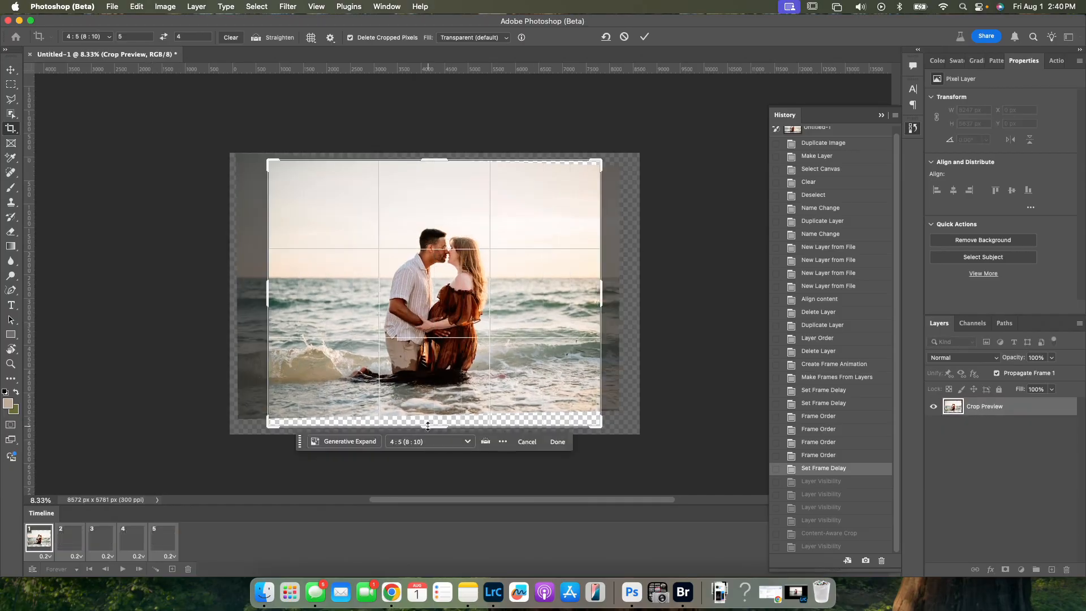
pyautogui.moveTo(428, 425); pyautogui.dragTo(428, 414)
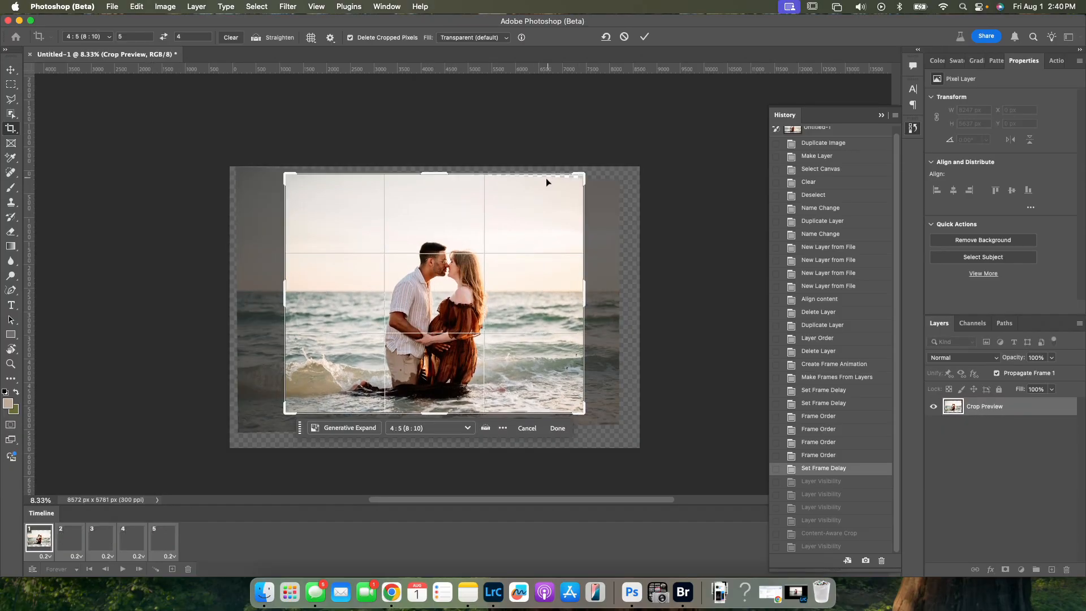
pyautogui.moveTo(446, 178); pyautogui.dragTo(445, 189)
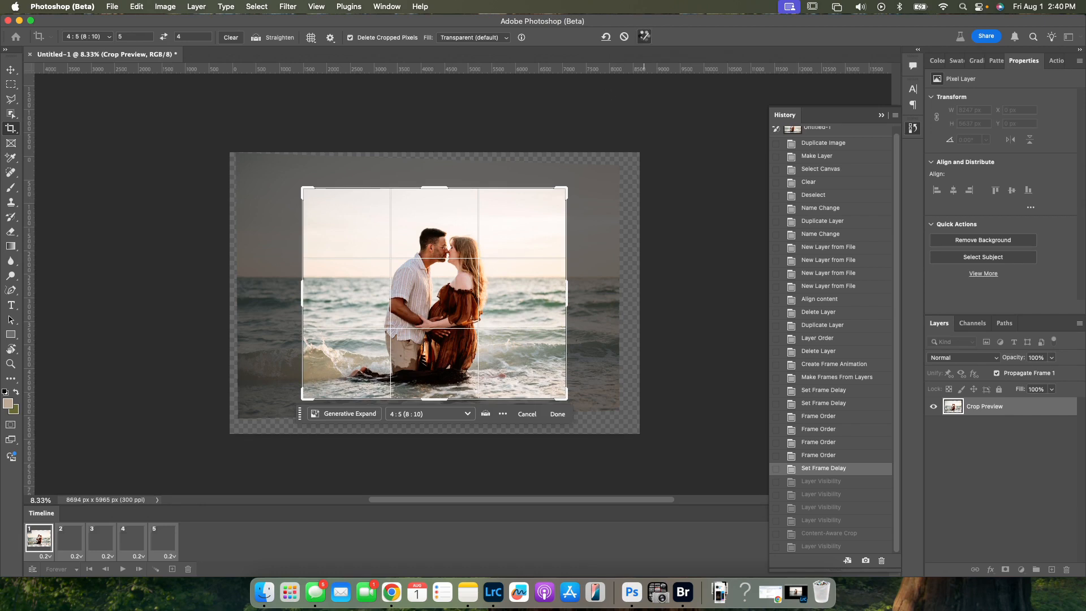
pyautogui.click(645, 37)
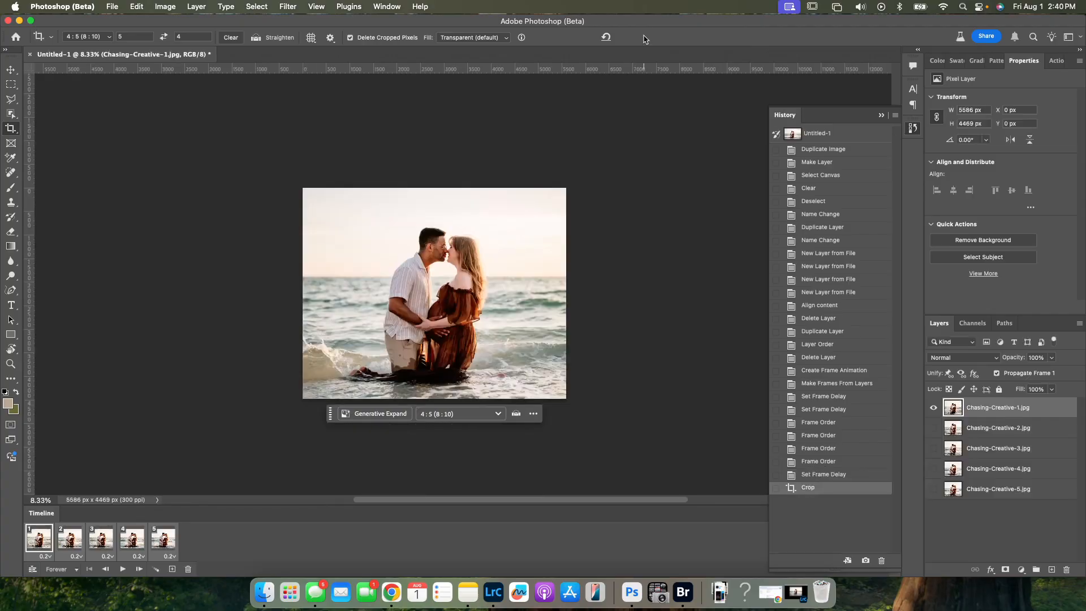
# Play the cropped frame animation twice to check the result, stopping playback each time
pyautogui.click(122, 569)
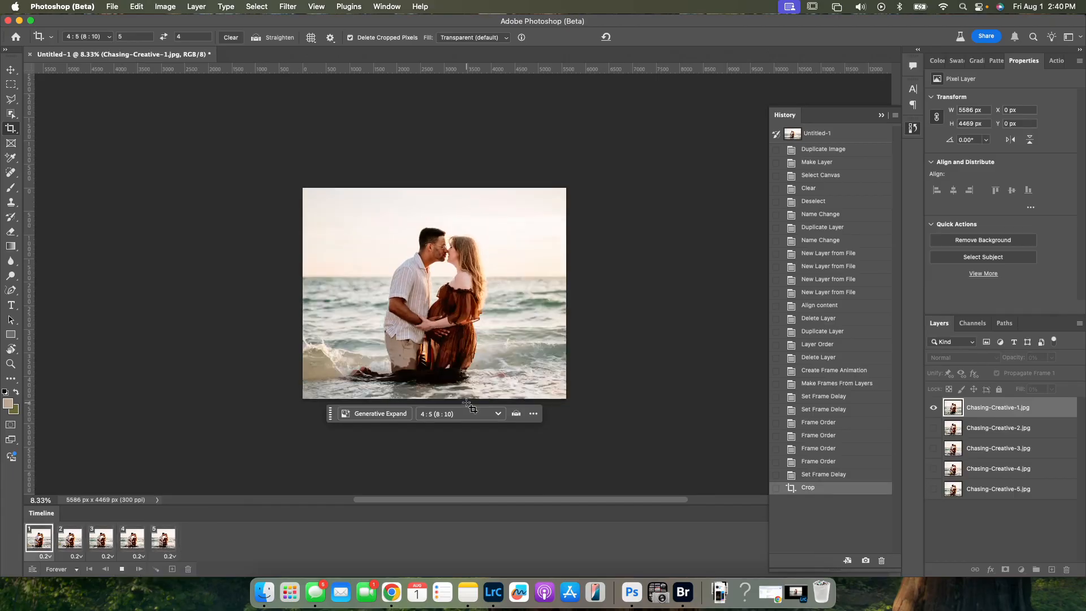
pyautogui.click(121, 569)
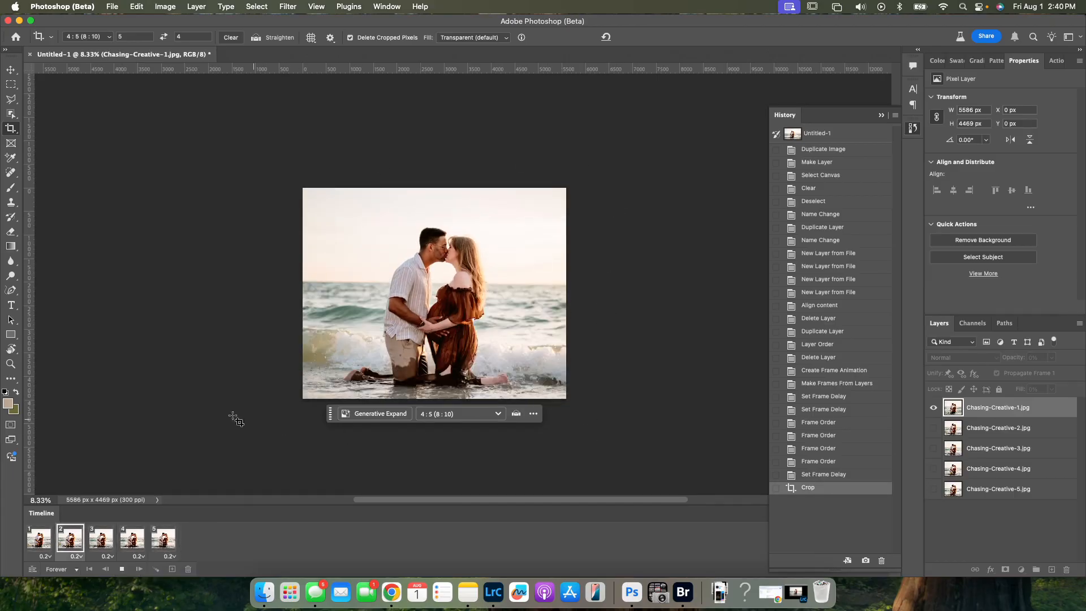
pyautogui.click(122, 569)
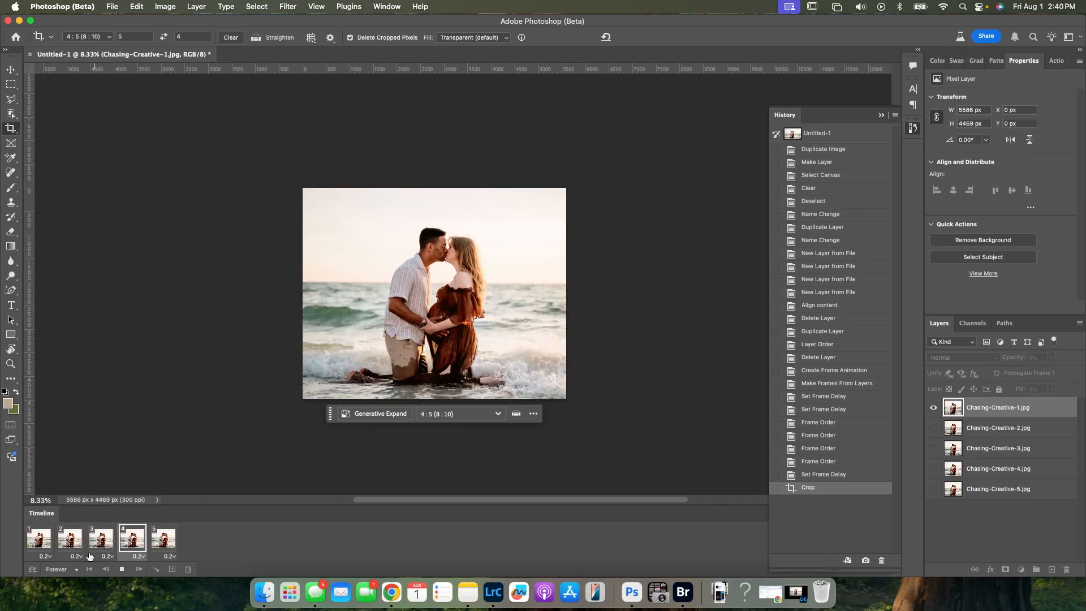
pyautogui.click(122, 569)
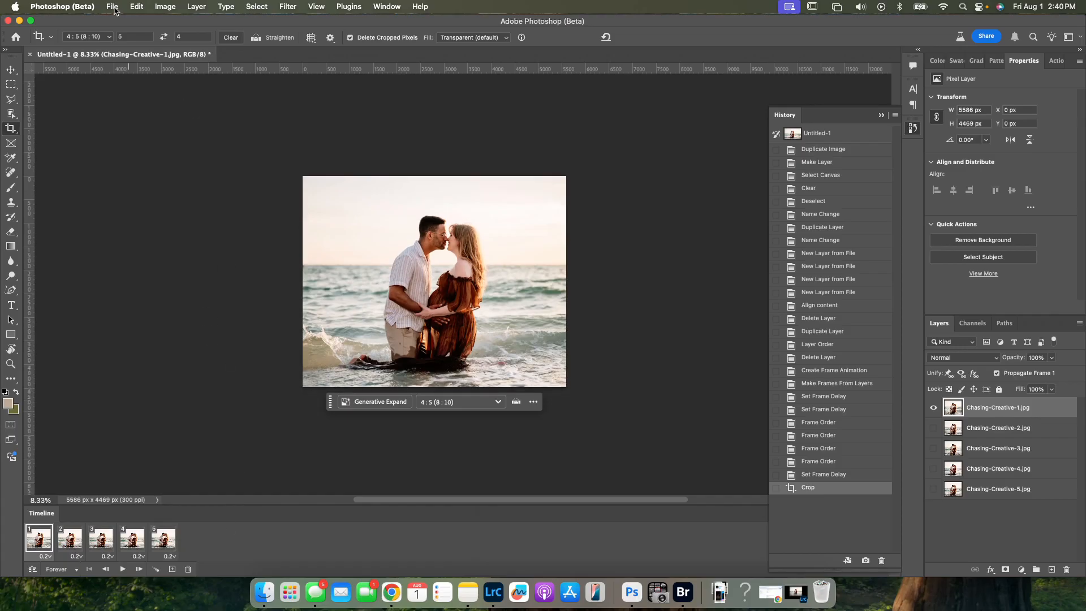
pyautogui.click(113, 7)
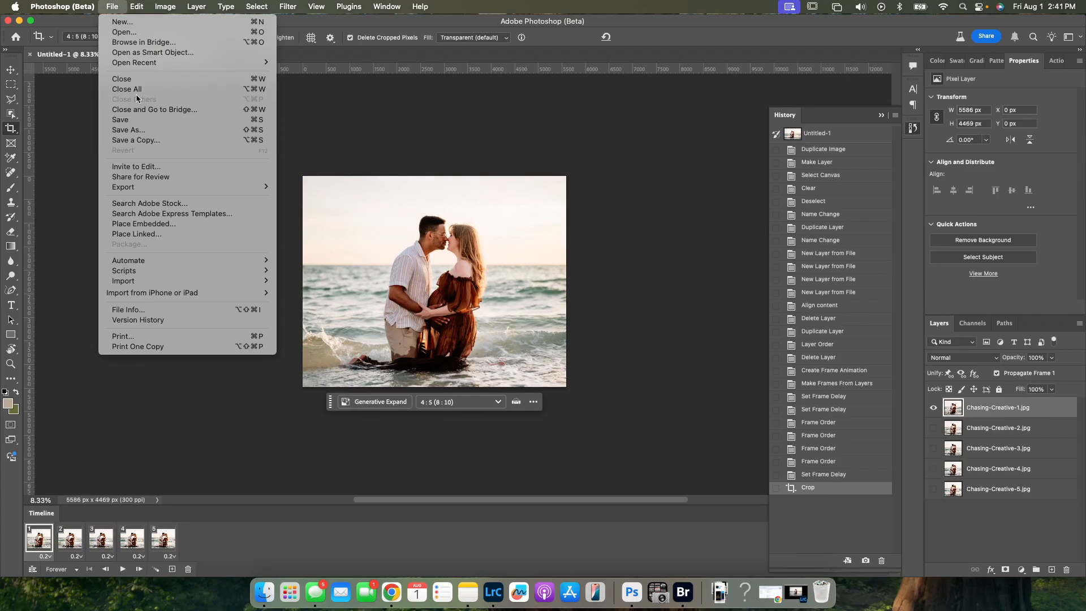
pyautogui.moveTo(154, 188)
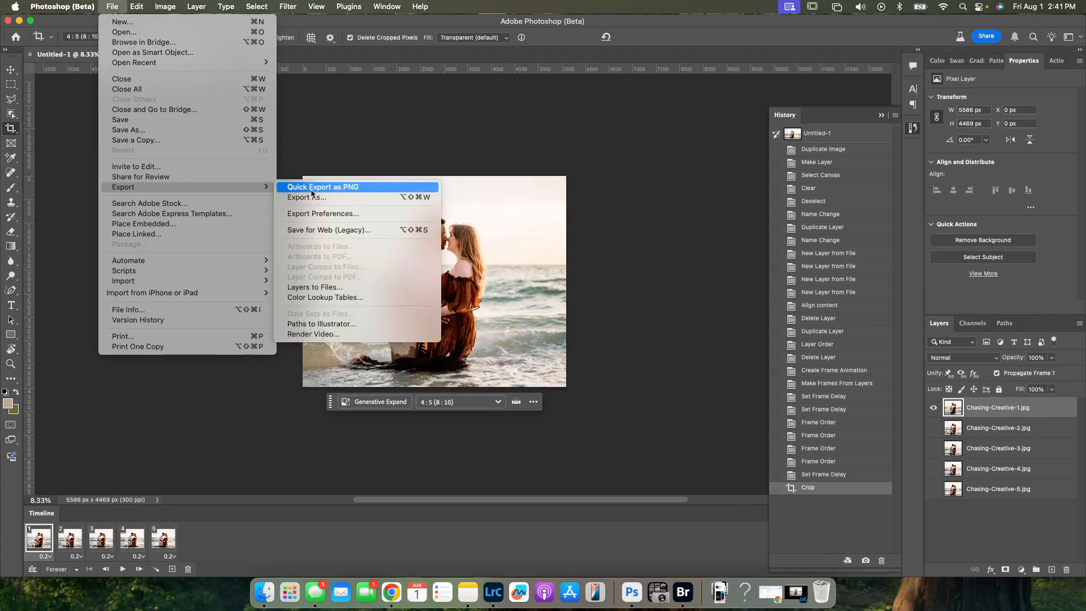
pyautogui.click(333, 199)
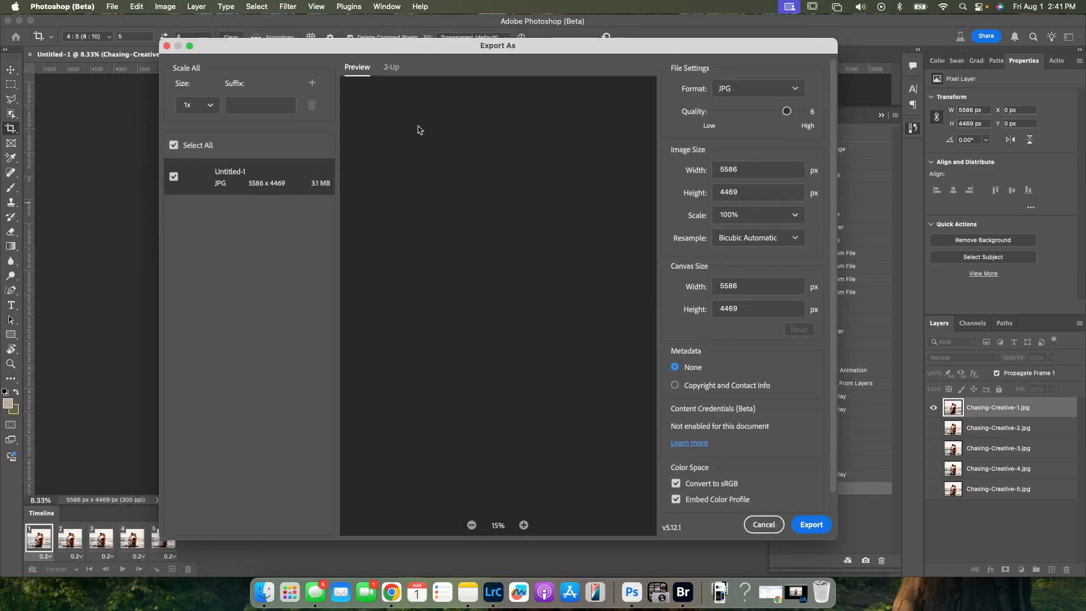
pyautogui.click(753, 92)
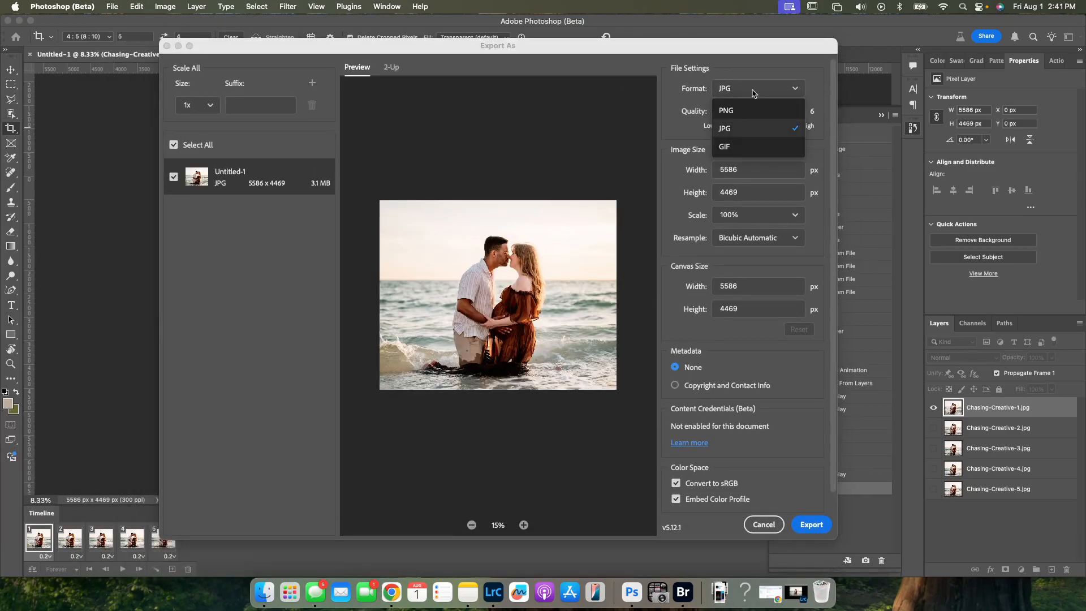
pyautogui.click(736, 149)
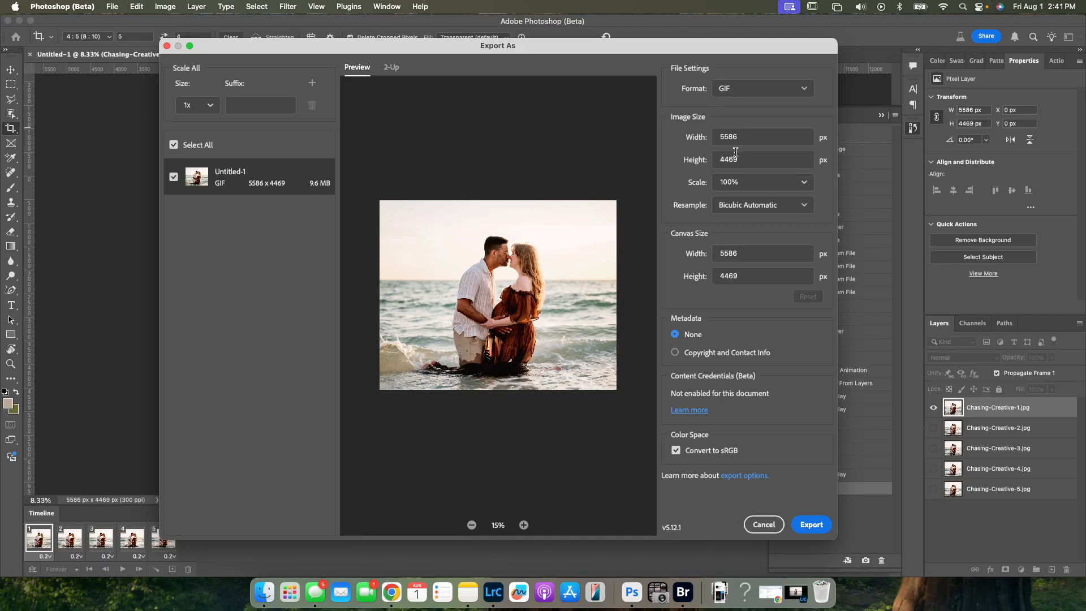
pyautogui.click(764, 525)
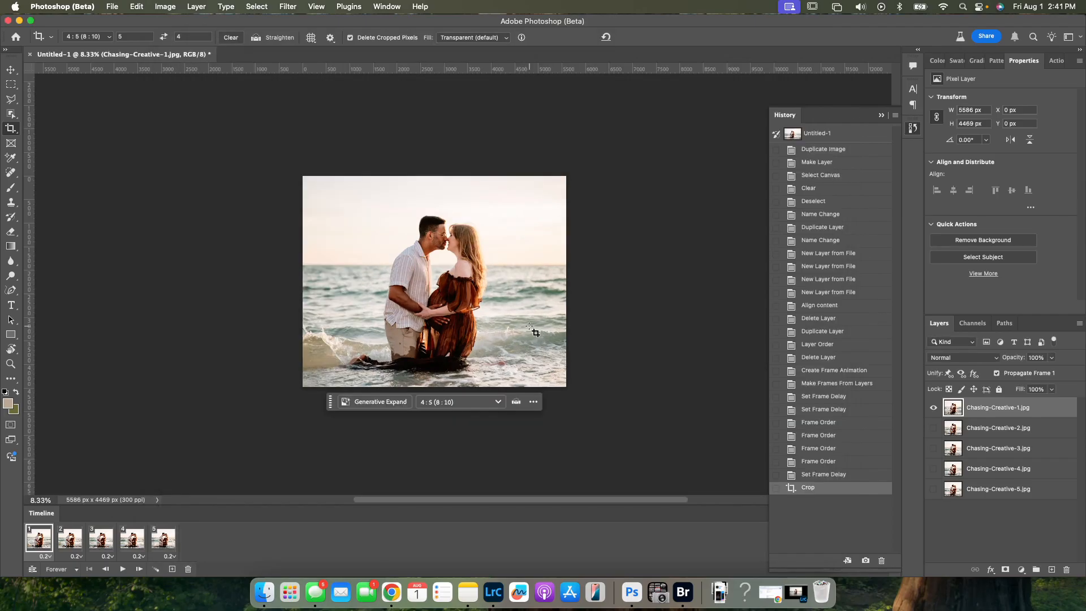
# Render all frames to an H.264 video named Untitled-1.mp4 in the Documents folder, sized 1350 x 1080
pyautogui.click(112, 7)
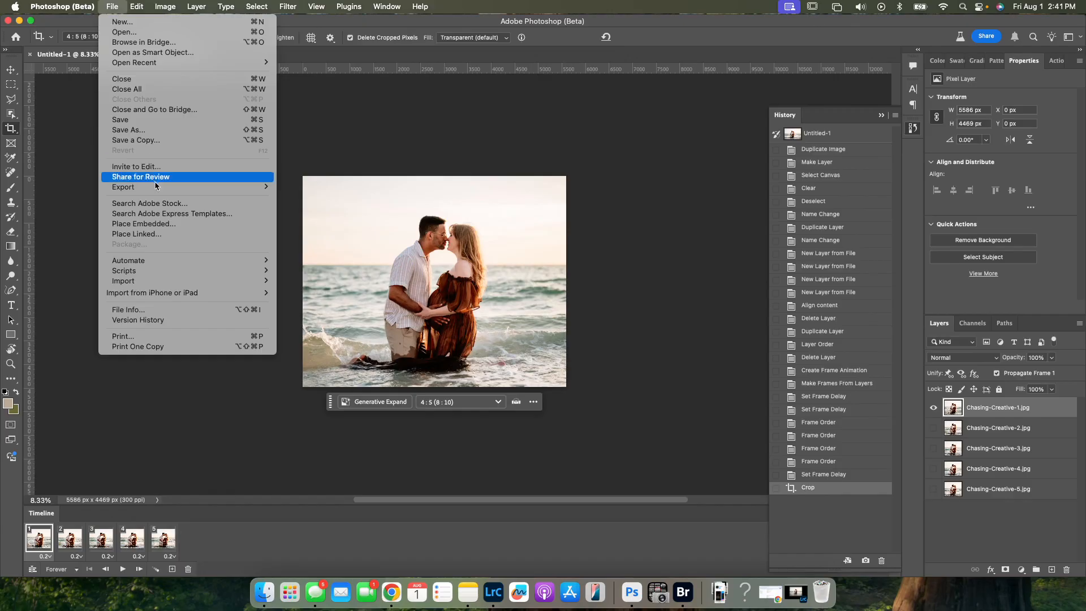
pyautogui.moveTo(156, 187)
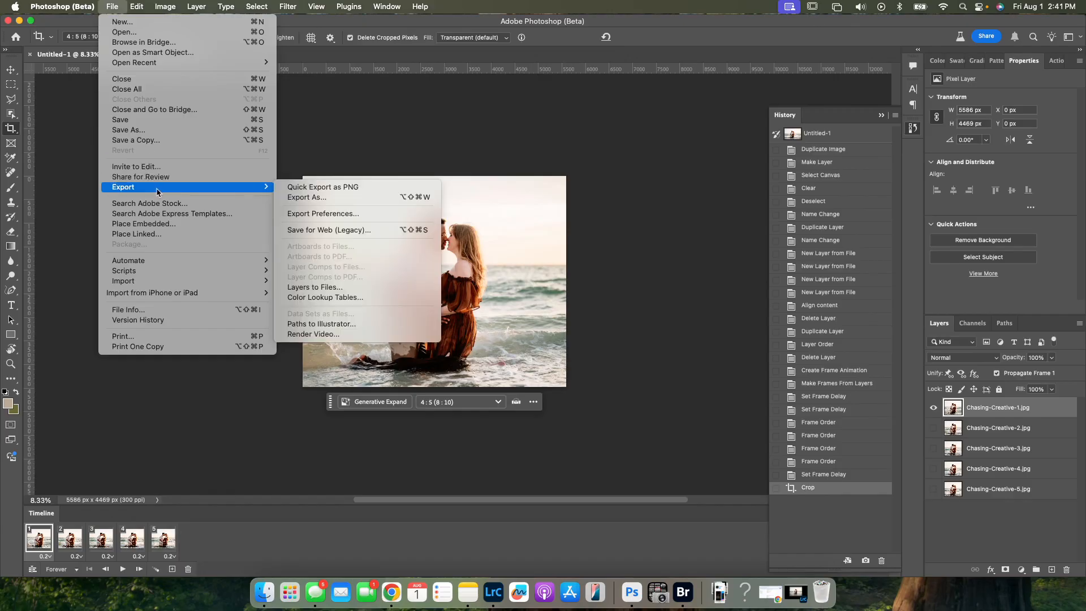
pyautogui.click(341, 332)
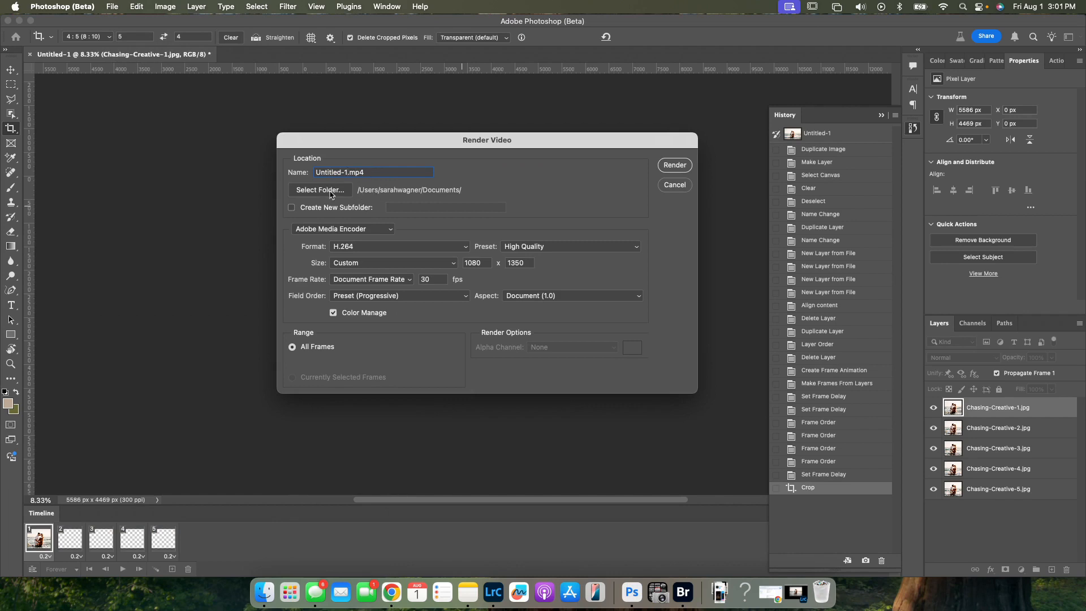
pyautogui.scroll(-1, 401, 231)
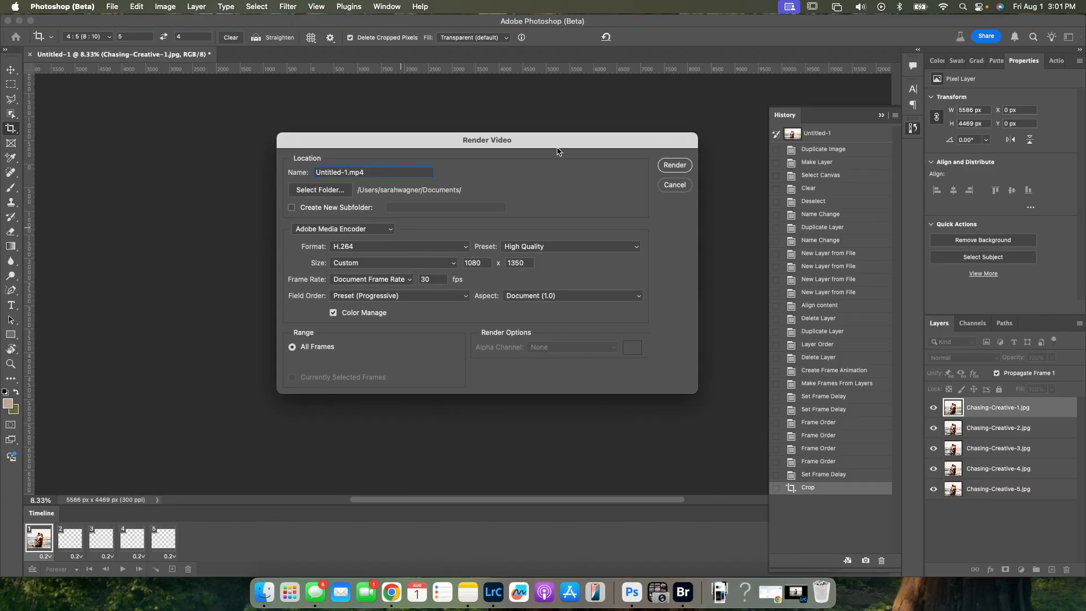
pyautogui.moveTo(552, 142); pyautogui.dragTo(852, 98)
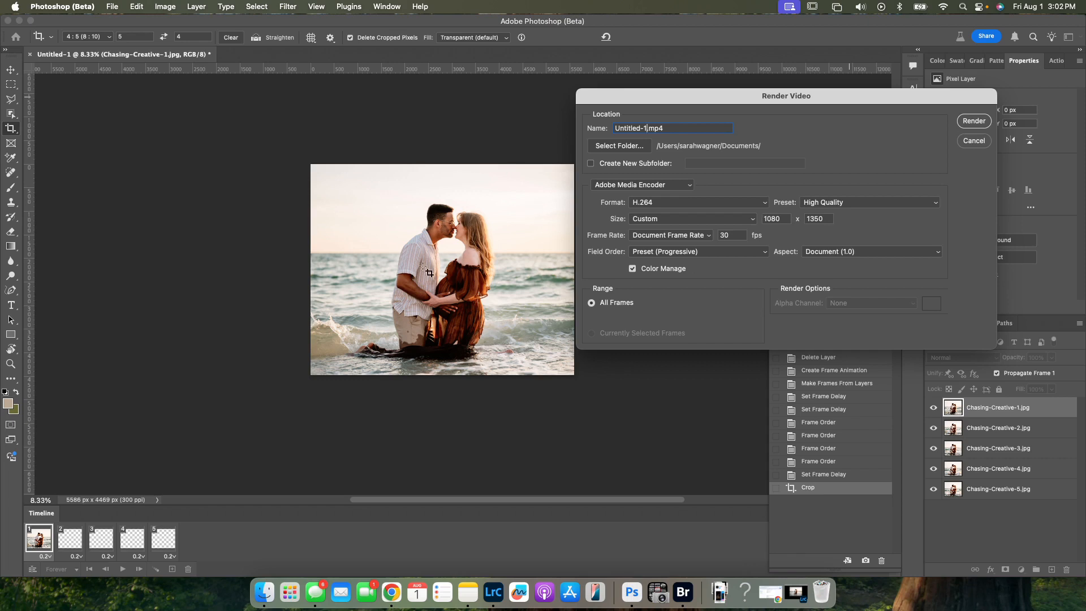
pyautogui.click(786, 219)
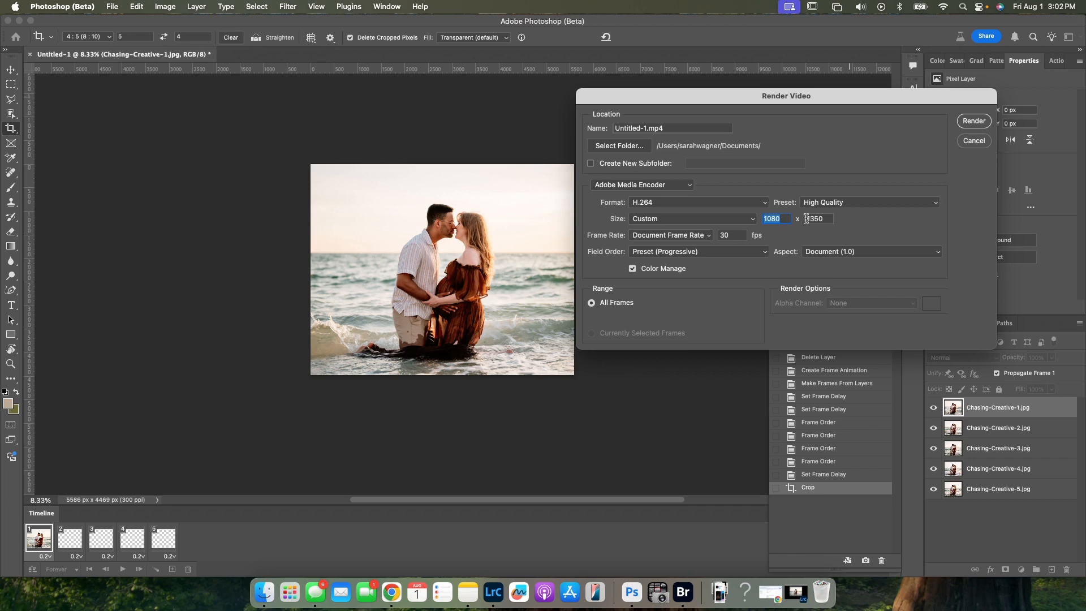
pyautogui.write('1350')
pyautogui.doubleClick(824, 218)
pyautogui.write('1080')
pyautogui.click(973, 121)
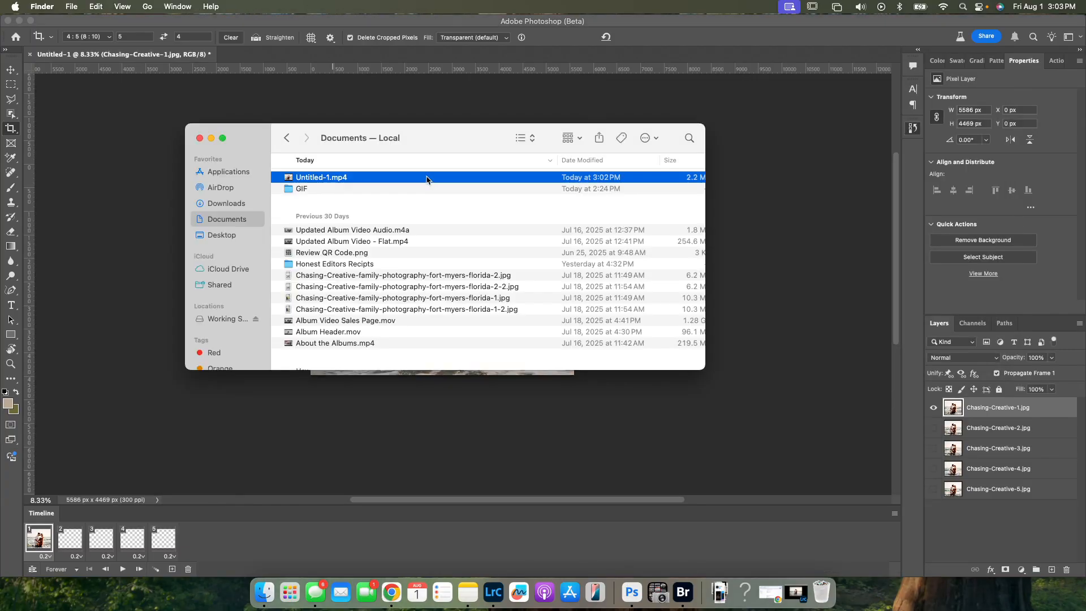
# Preview the rendered Untitled-1.mp4 from the Documents folder in Finder and play it
pyautogui.press('space')
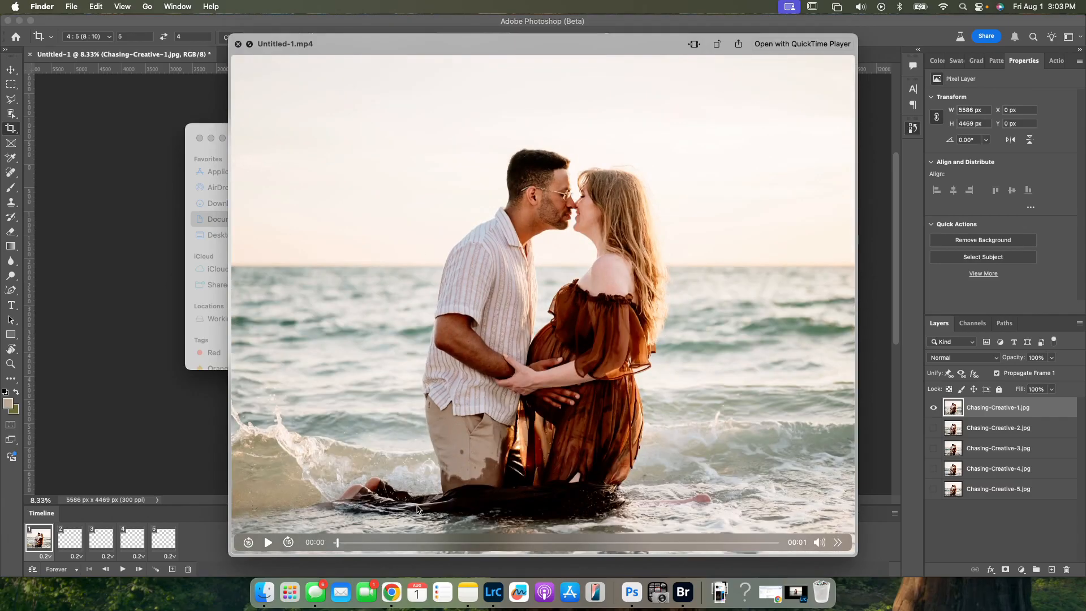
pyautogui.click(268, 543)
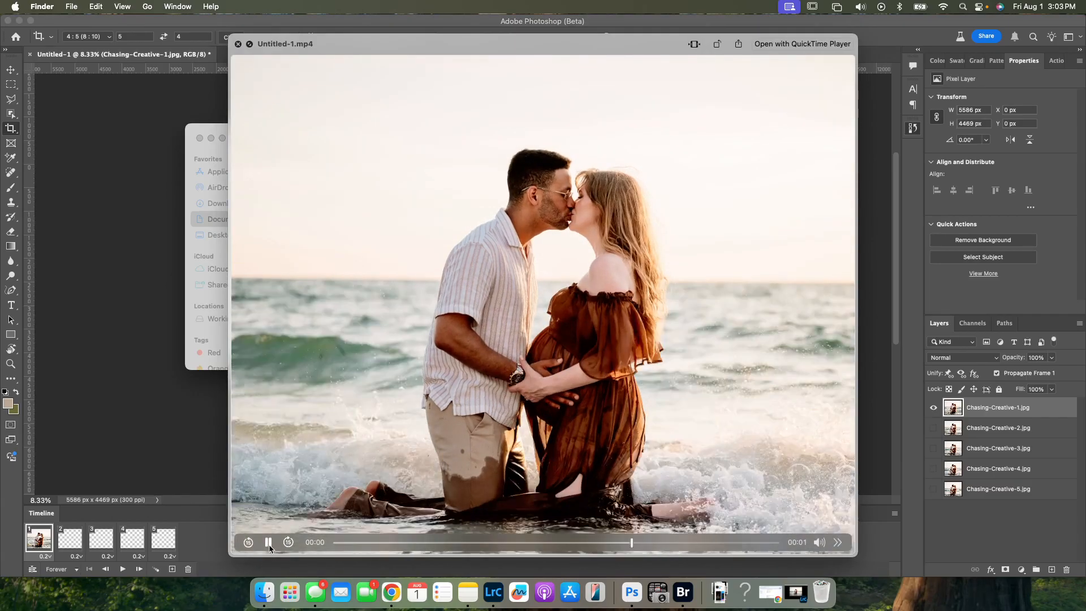